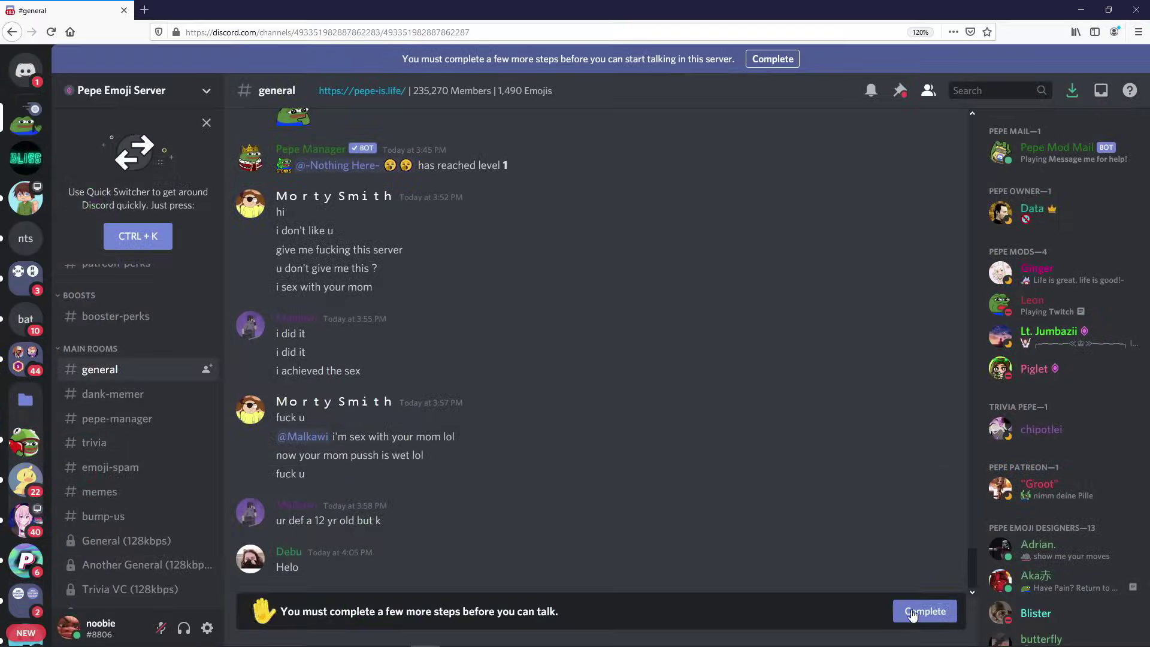
# - As the new account, finish the welcome steps, view the rules, and land in #verify
pyautogui.click(919, 611)
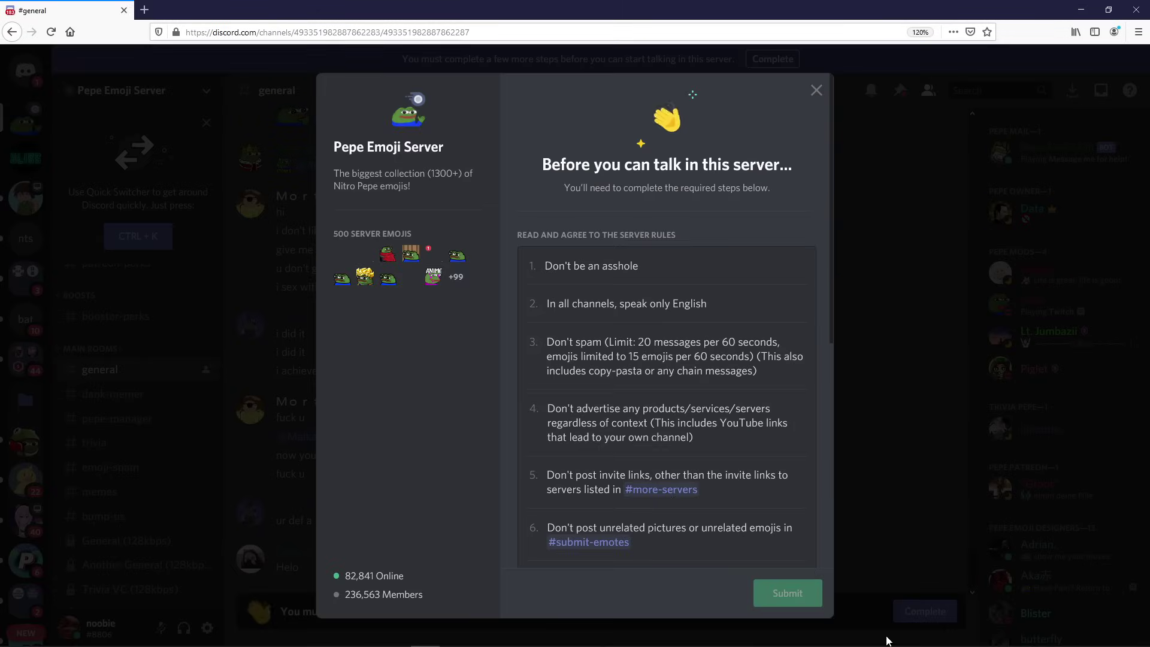
pyautogui.scroll(-5, 583, 313)
pyautogui.scroll(-2, 583, 312)
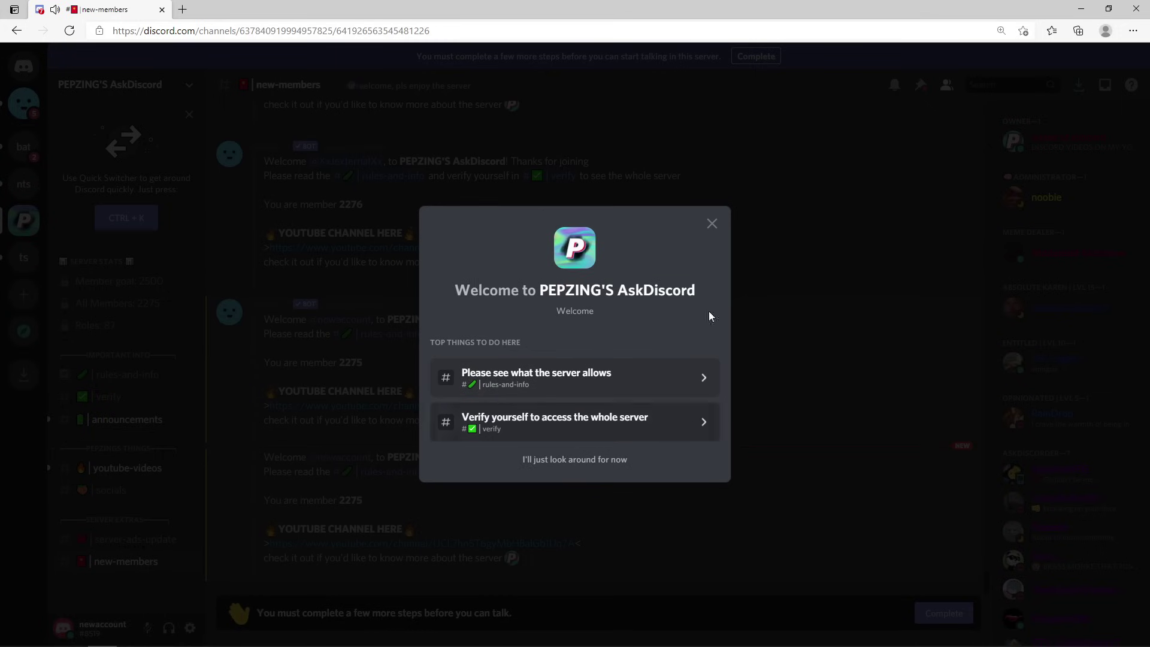
pyautogui.click(707, 374)
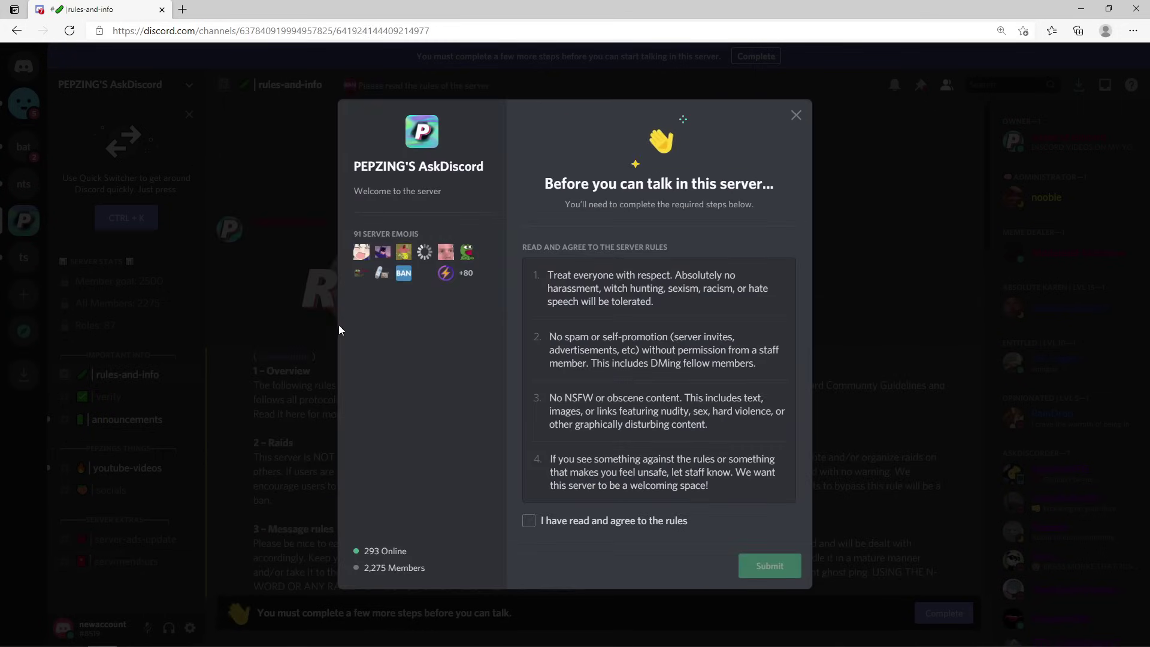
pyautogui.click(326, 365)
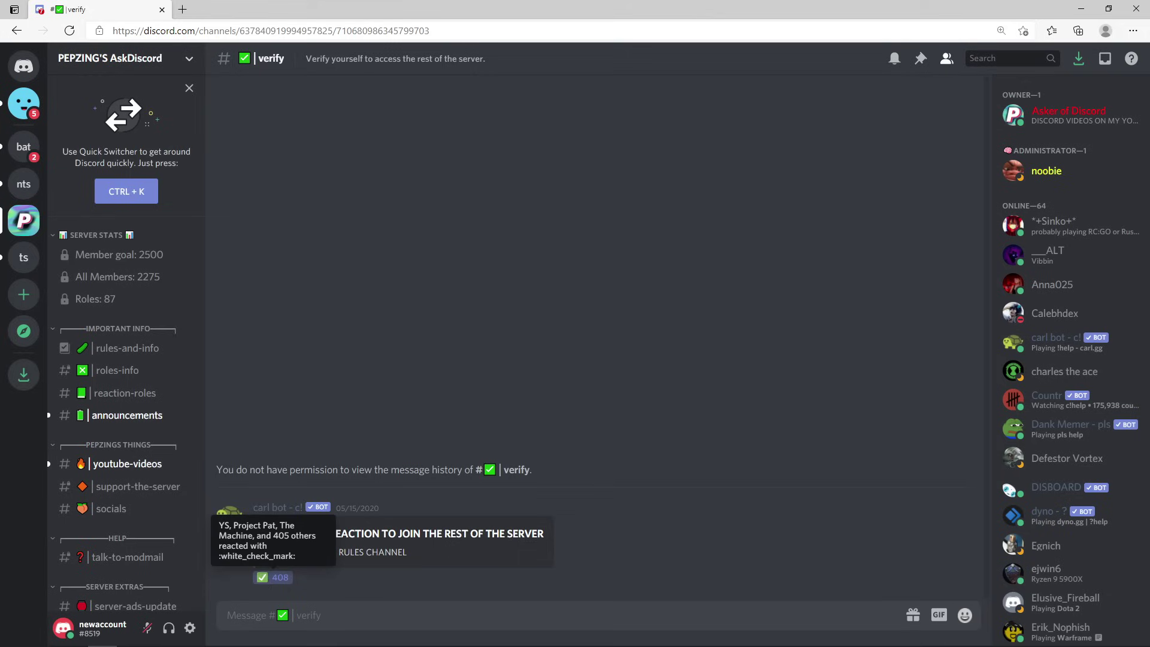
pyautogui.scroll(-15, 188, 369)
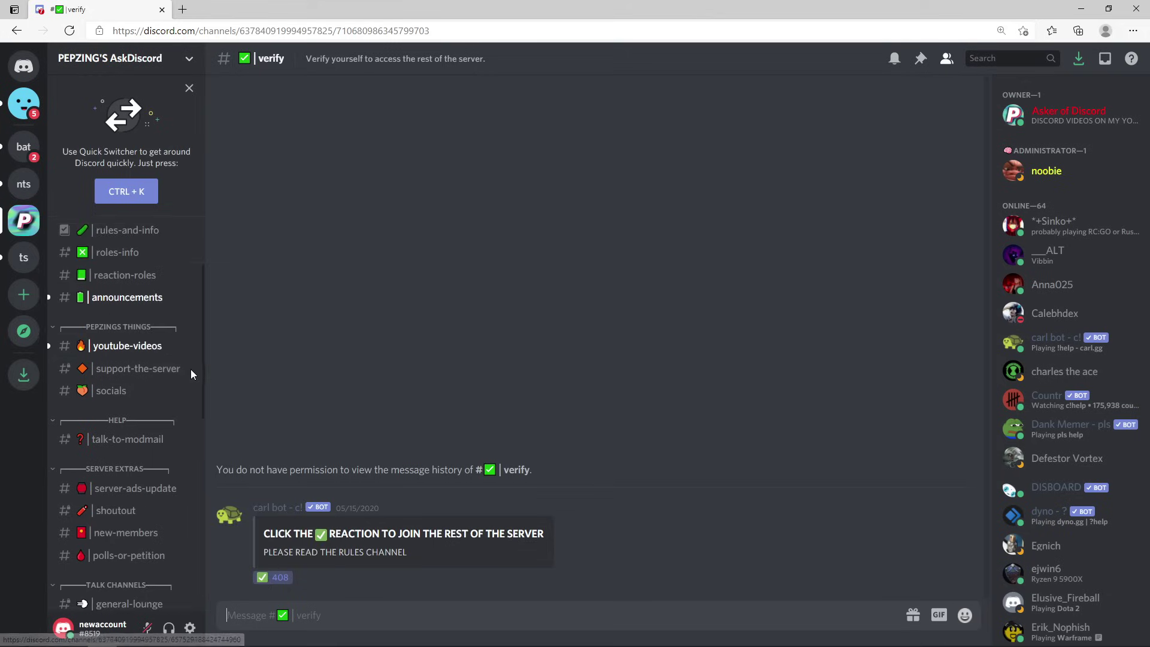
pyautogui.scroll(12, 189, 374)
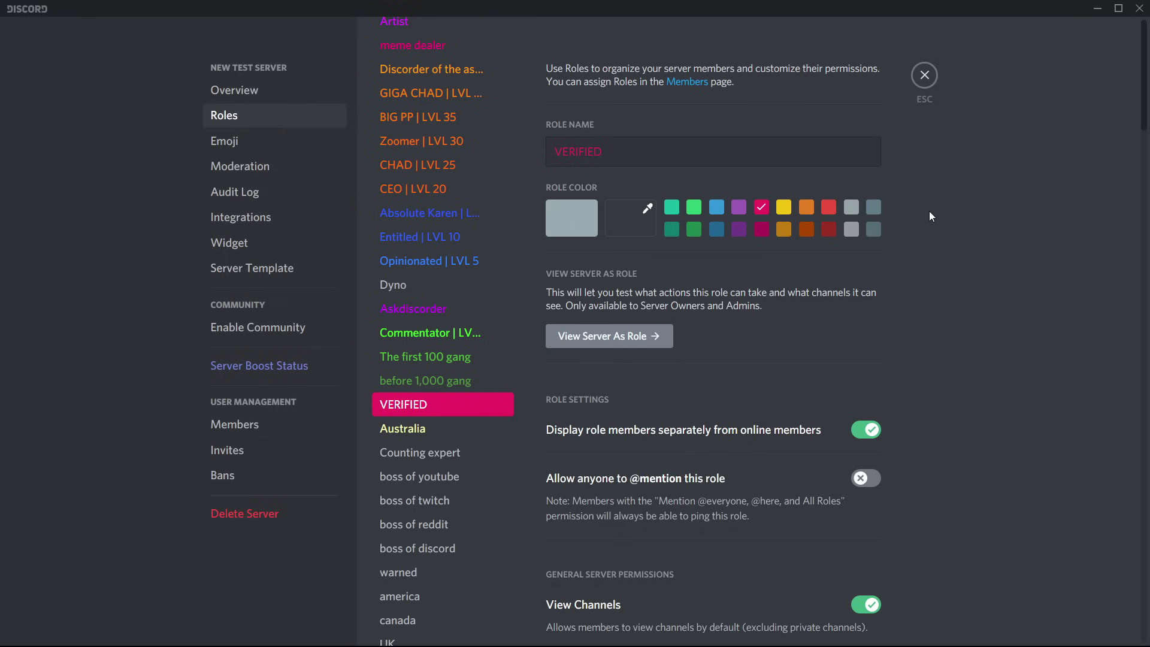
# - Scroll through the VERIFIED role's permission list
pyautogui.scroll(-15, 943, 333)
pyautogui.scroll(-8, 945, 332)
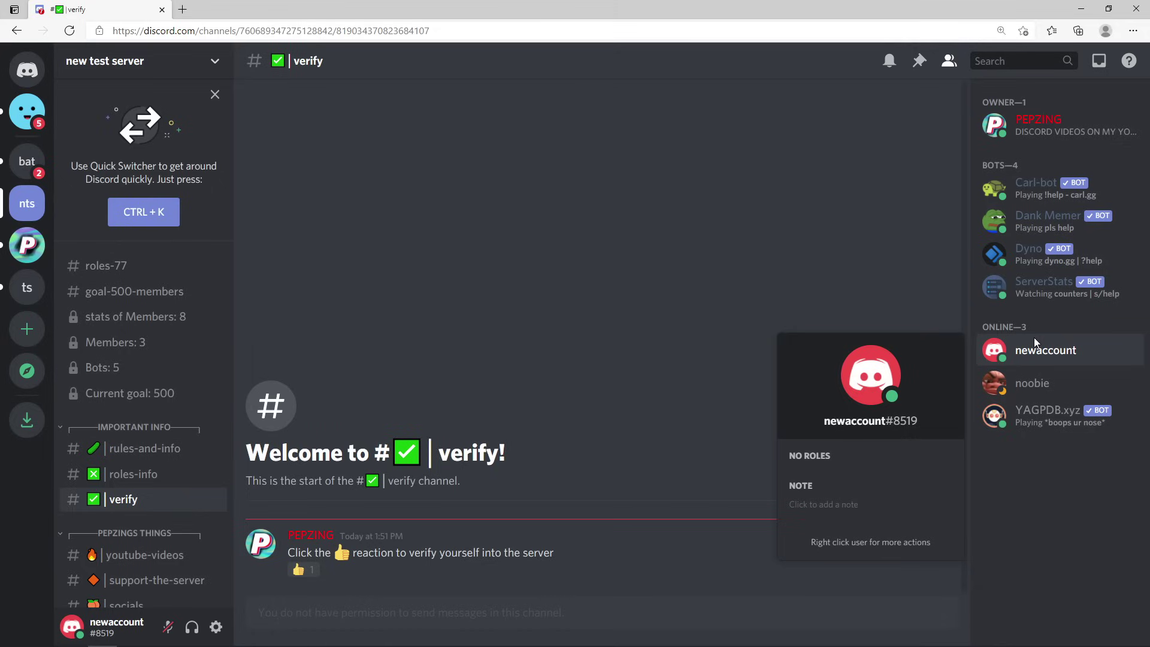
# - Add the thumbs-up reaction to the verify message
pyautogui.scroll(-2, 139, 366)
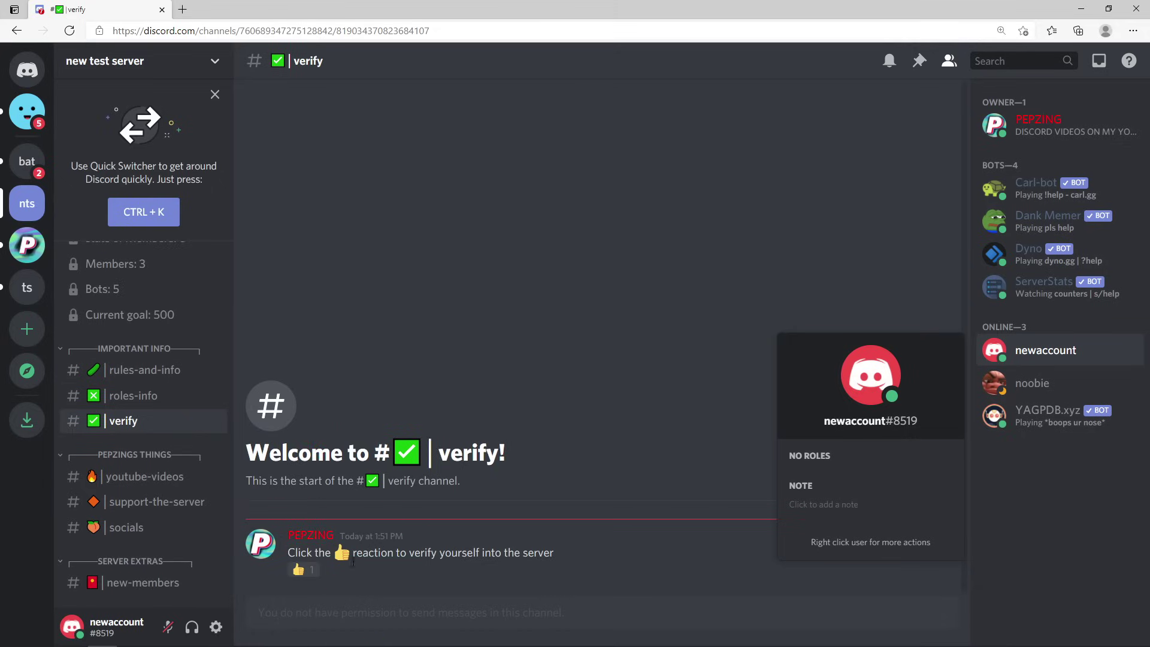
pyautogui.click(353, 557)
pyautogui.click(298, 570)
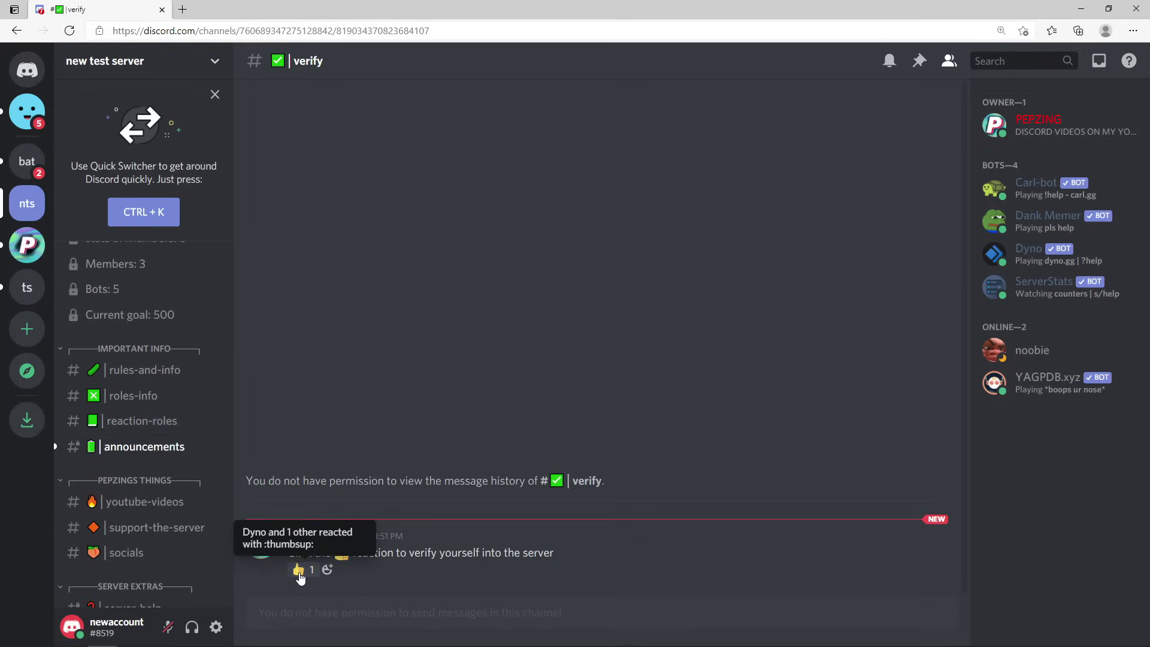
# - Scroll the newly unlocked channel list and check the new account's roles in the member list
pyautogui.scroll(-2, 136, 444)
pyautogui.scroll(-5, 138, 440)
pyautogui.scroll(-1, 138, 404)
pyautogui.scroll(-3, 138, 404)
pyautogui.scroll(4, 138, 404)
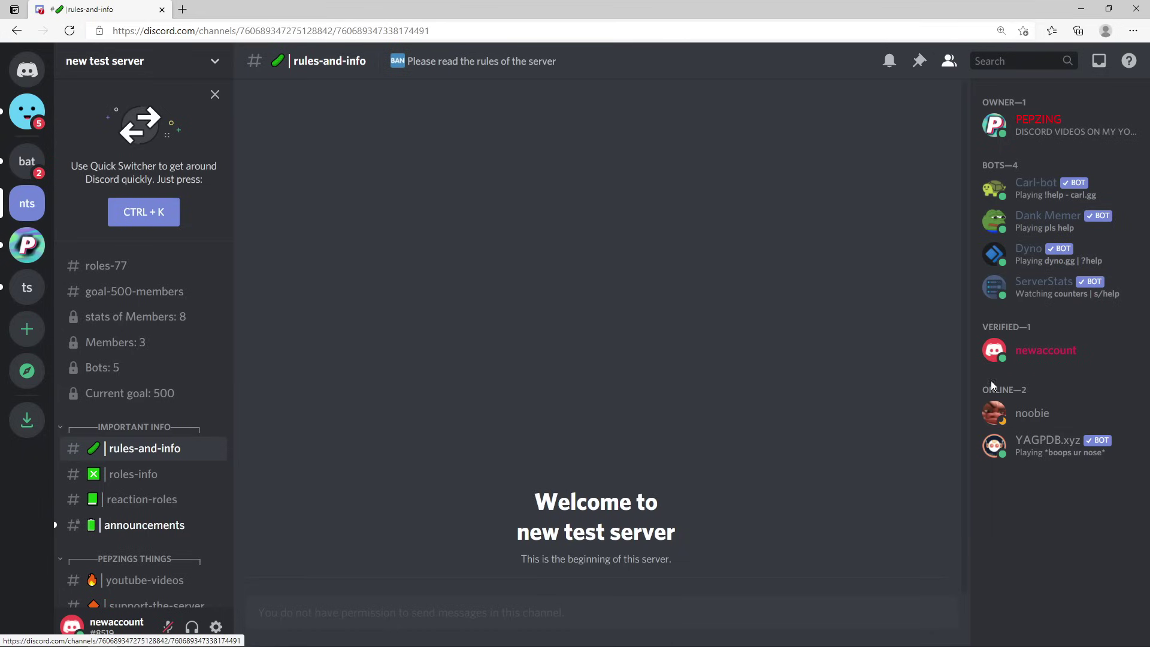
pyautogui.click(993, 354)
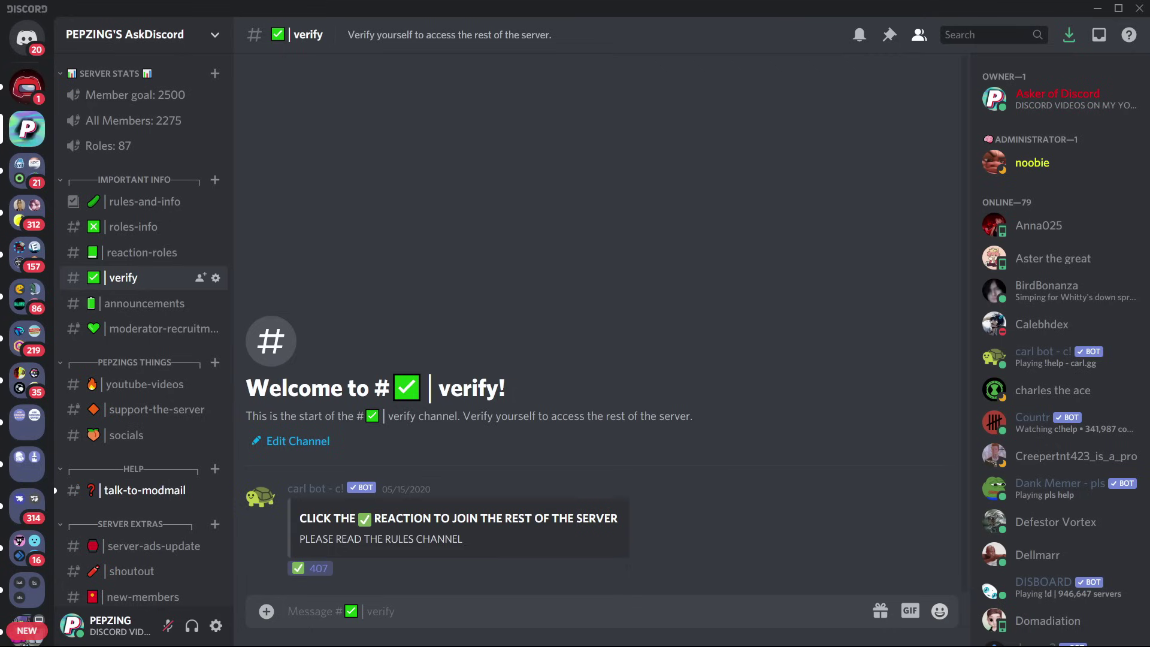
# - Open PEPZING'S AskDiscord's Server Settings on the Roles page
pyautogui.click(184, 38)
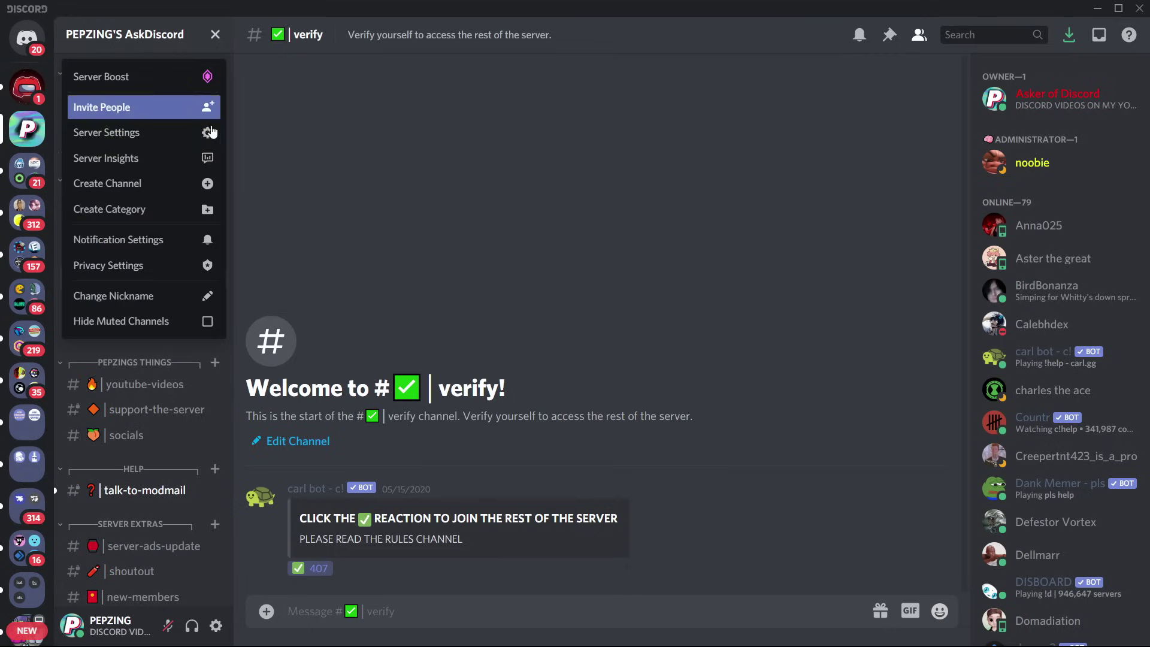
pyautogui.click(204, 129)
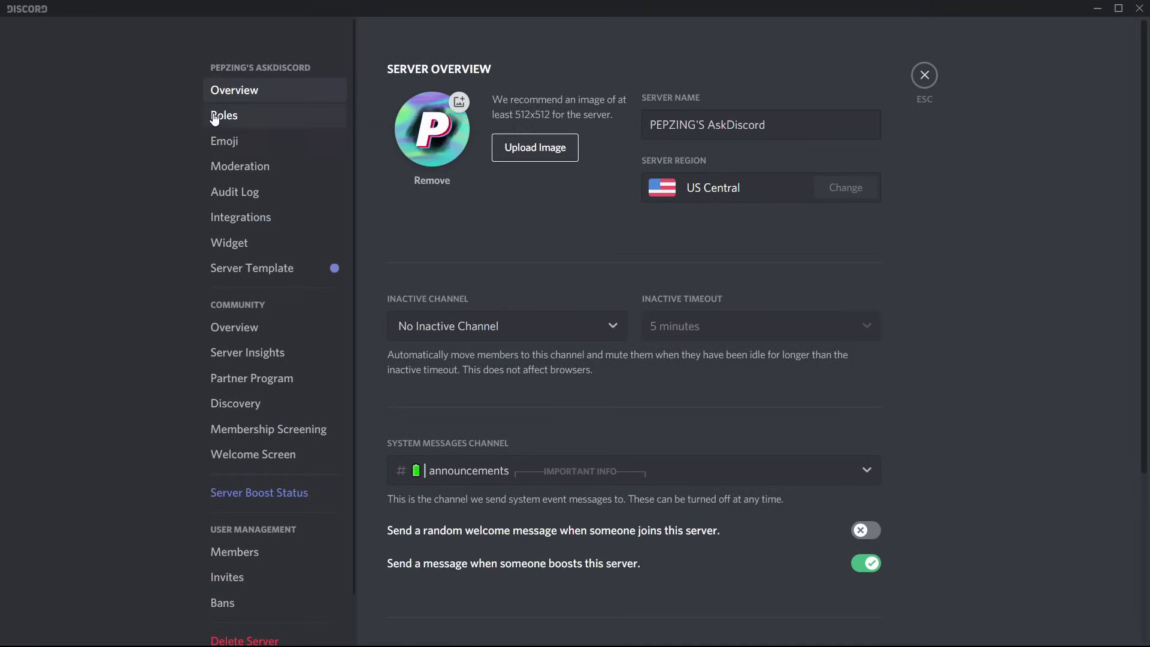
pyautogui.click(209, 116)
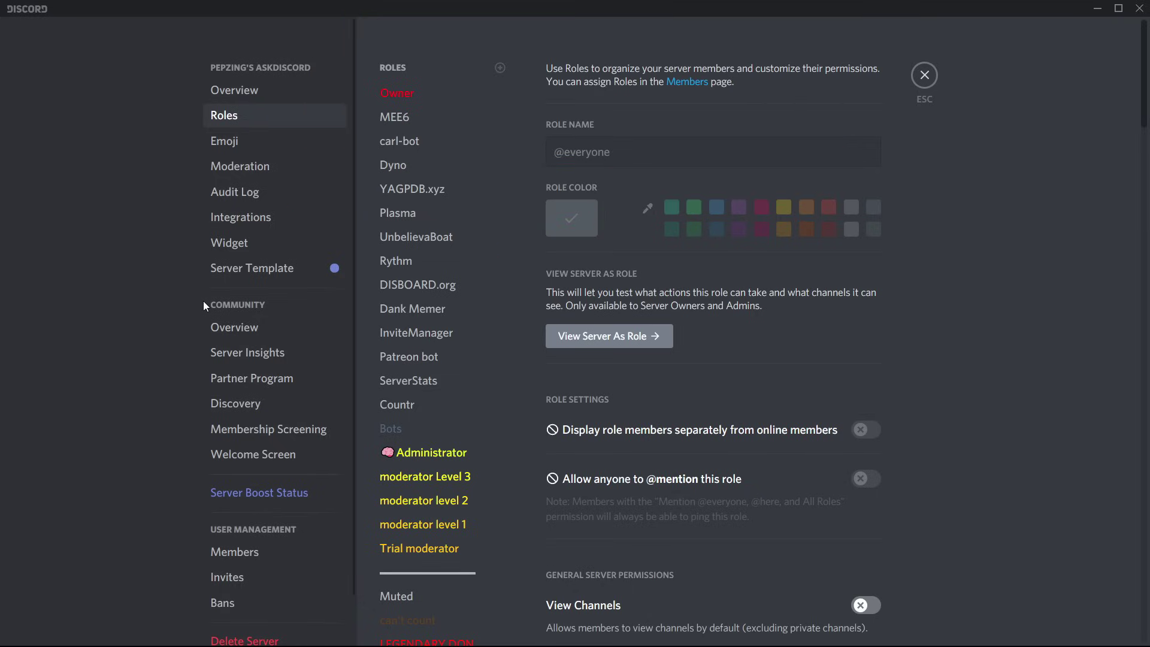
pyautogui.scroll(-10, 443, 299)
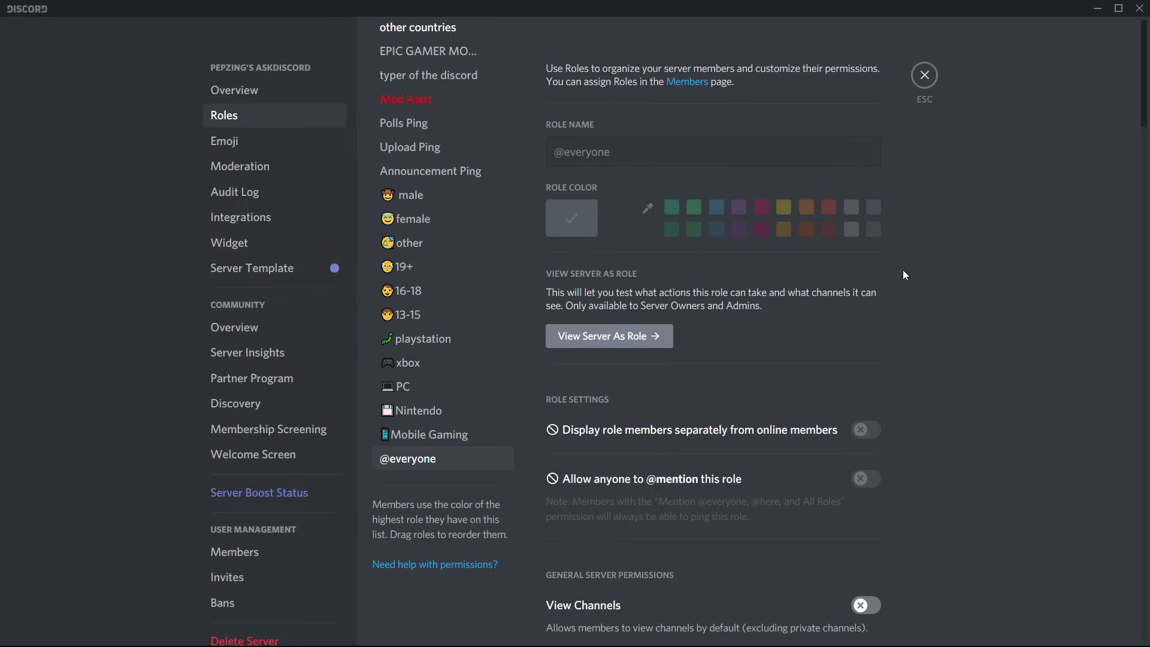
pyautogui.scroll(-7, 903, 269)
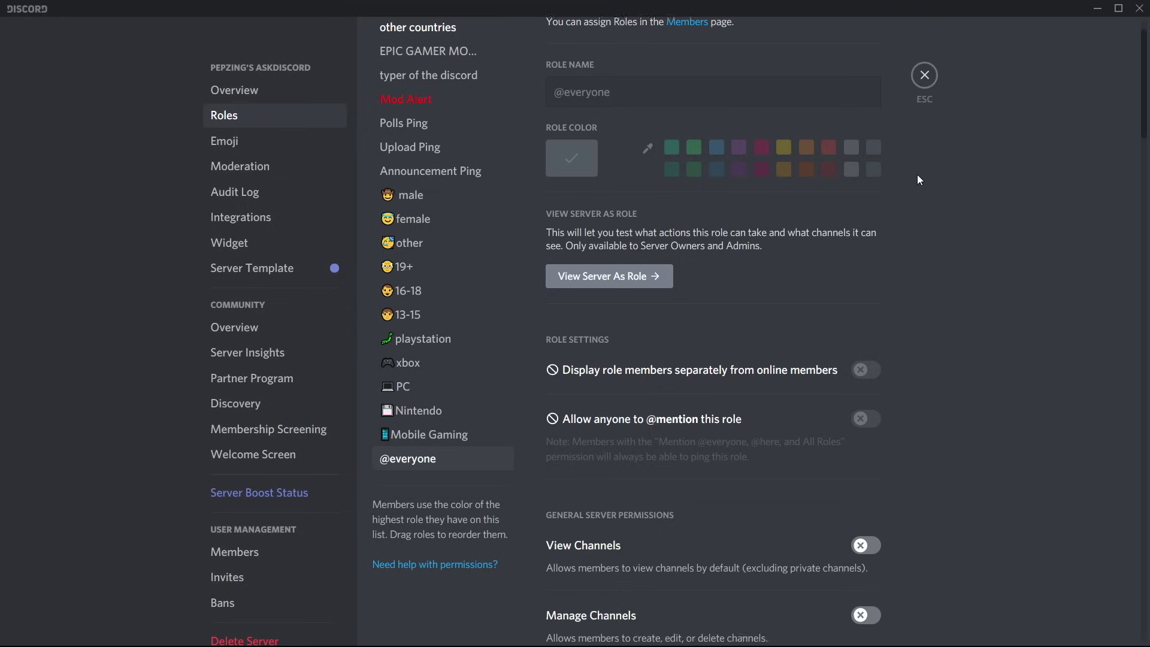
pyautogui.scroll(-12, 913, 193)
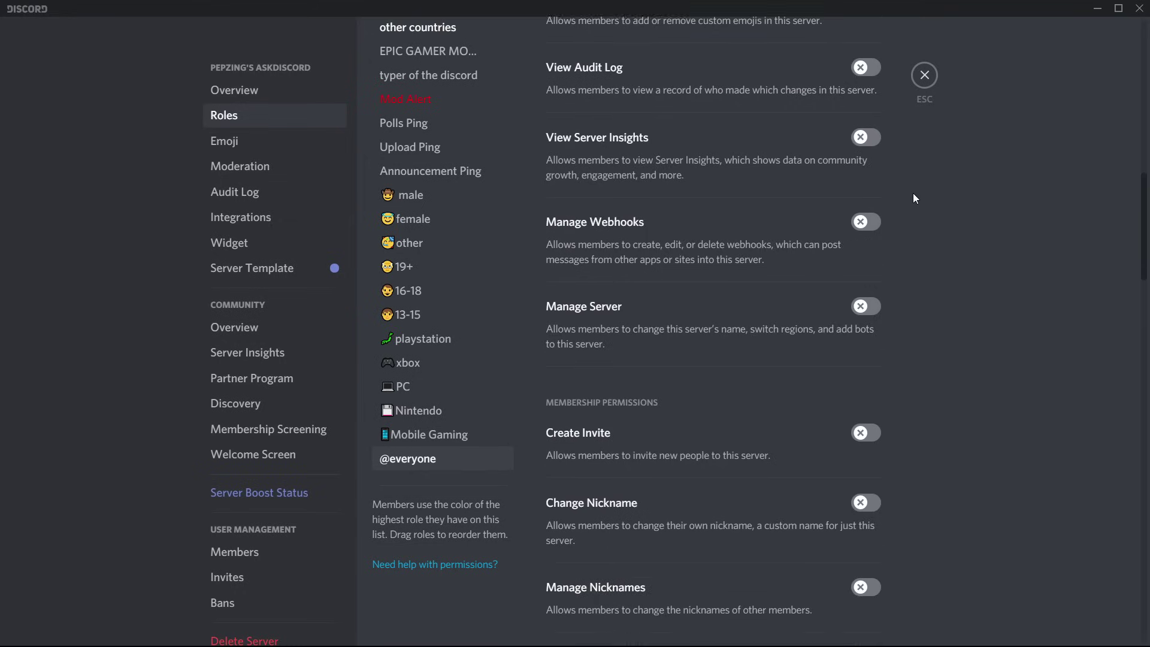
pyautogui.scroll(-8, 913, 193)
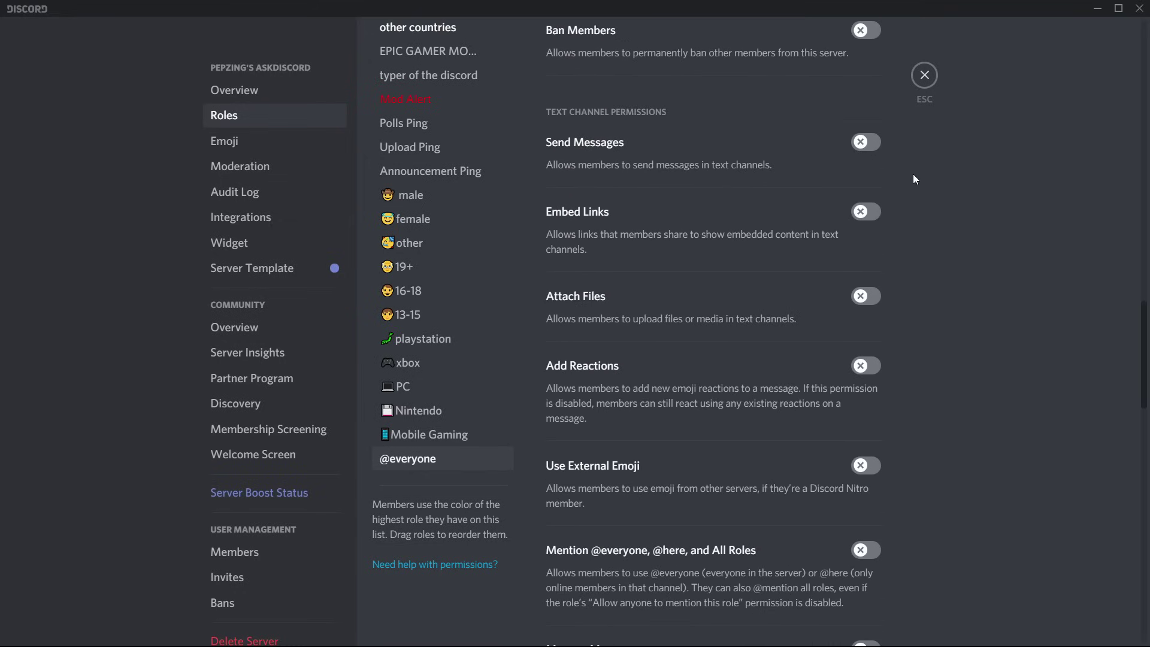
pyautogui.scroll(-6, 914, 174)
pyautogui.scroll(-4, 913, 179)
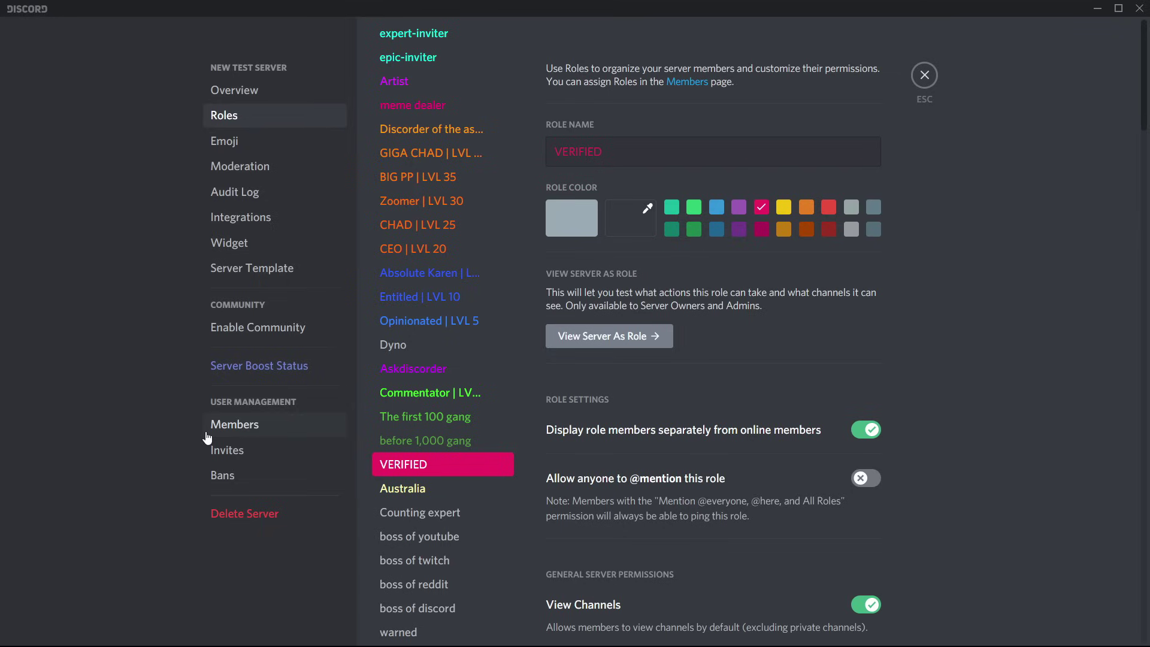
pyautogui.scroll(7, 477, 249)
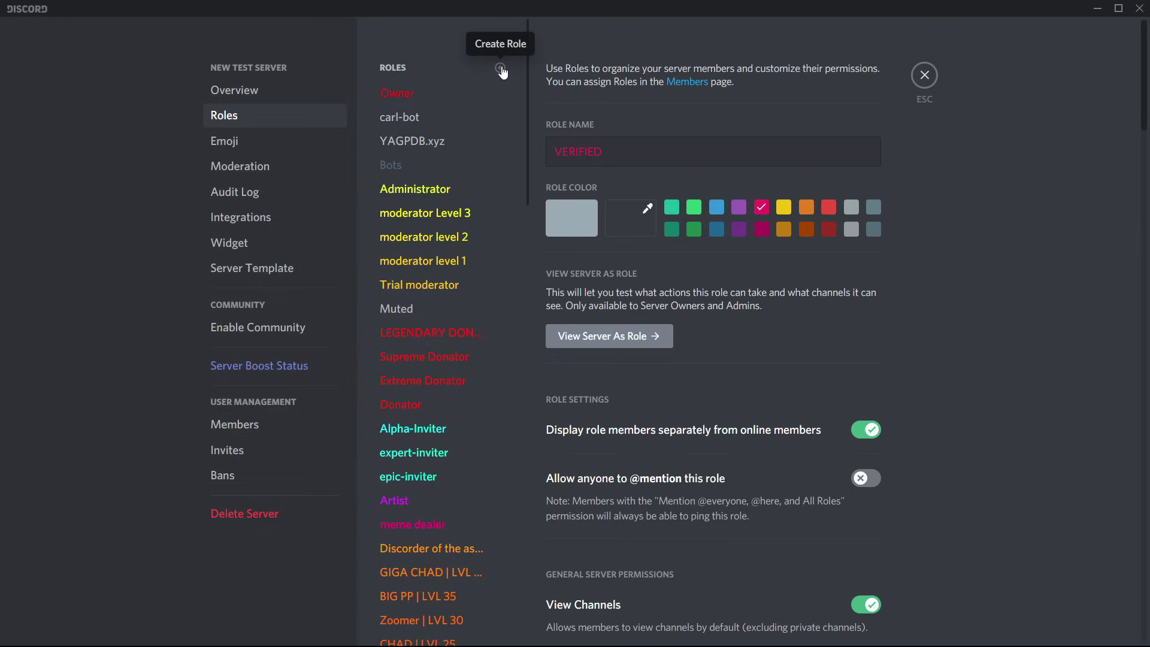
pyautogui.scroll(-8, 473, 425)
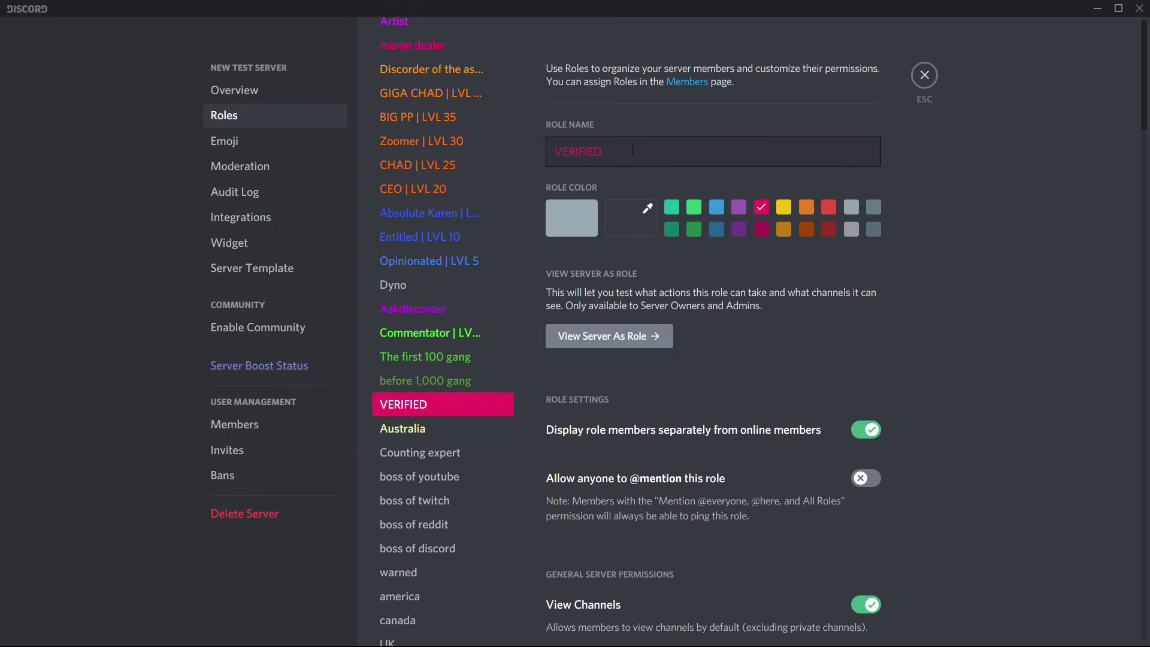
pyautogui.scroll(-1, 957, 359)
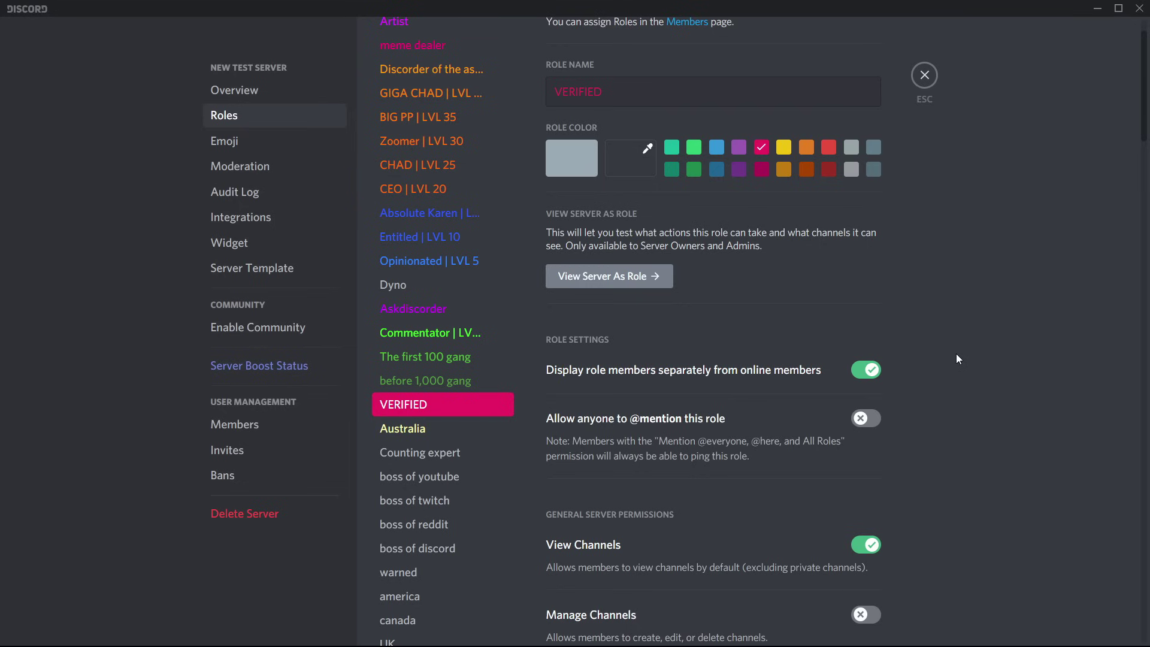
pyautogui.scroll(-20, 956, 357)
pyautogui.scroll(-7, 956, 358)
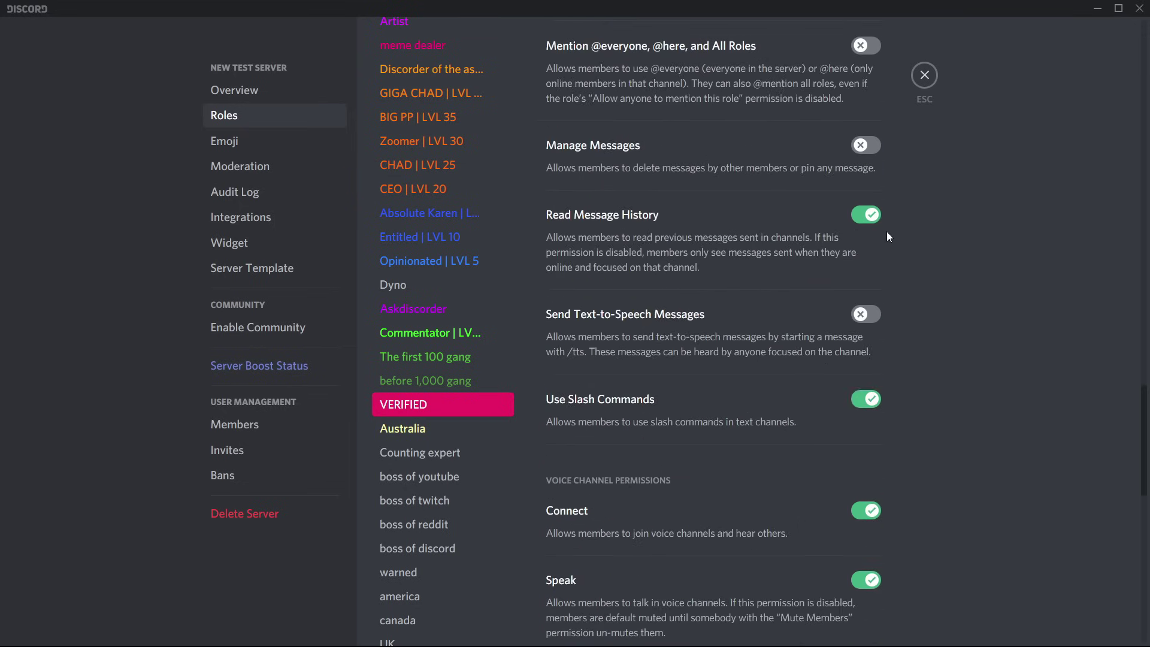
pyautogui.scroll(15, 888, 237)
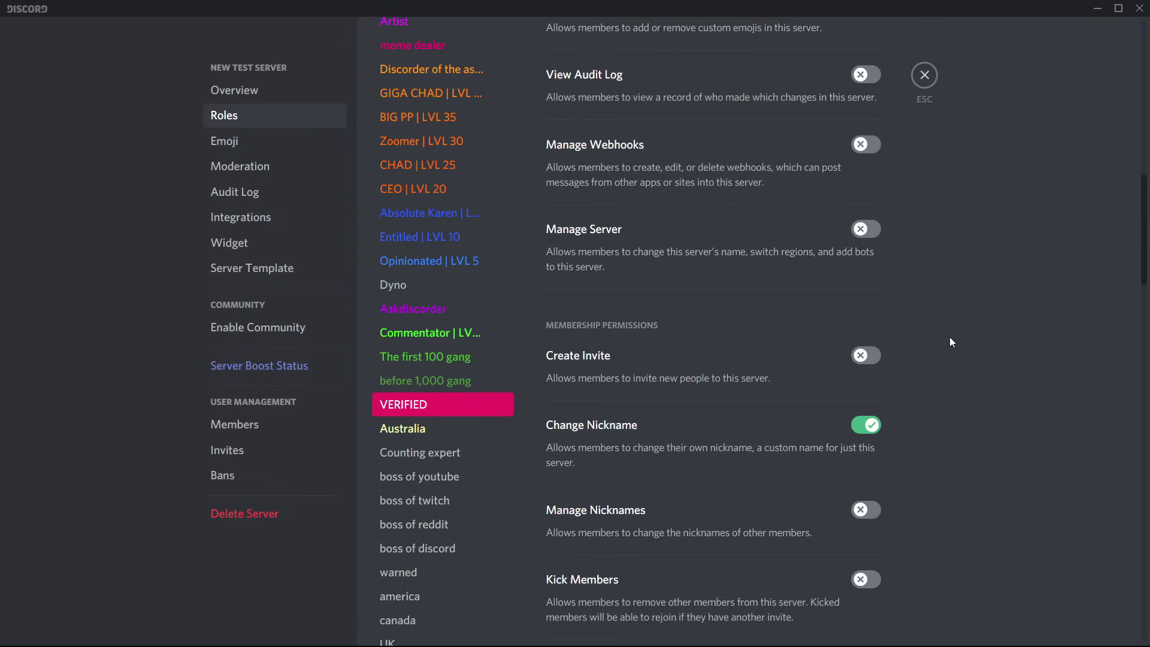
pyautogui.scroll(3, 936, 400)
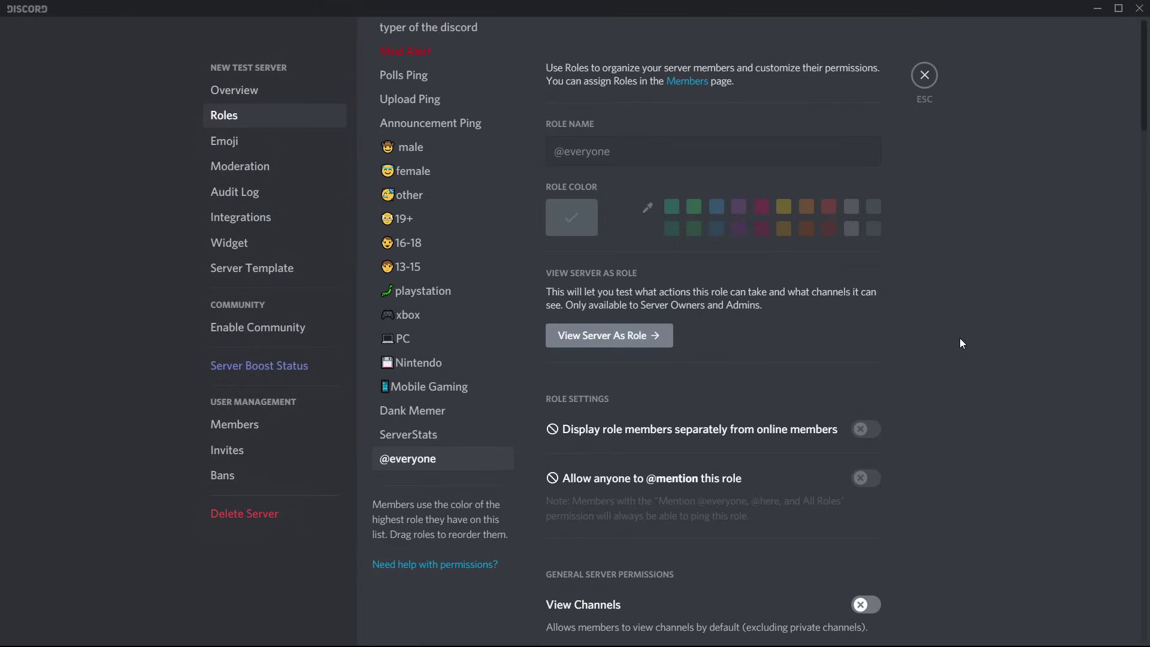
pyautogui.scroll(-10, 962, 335)
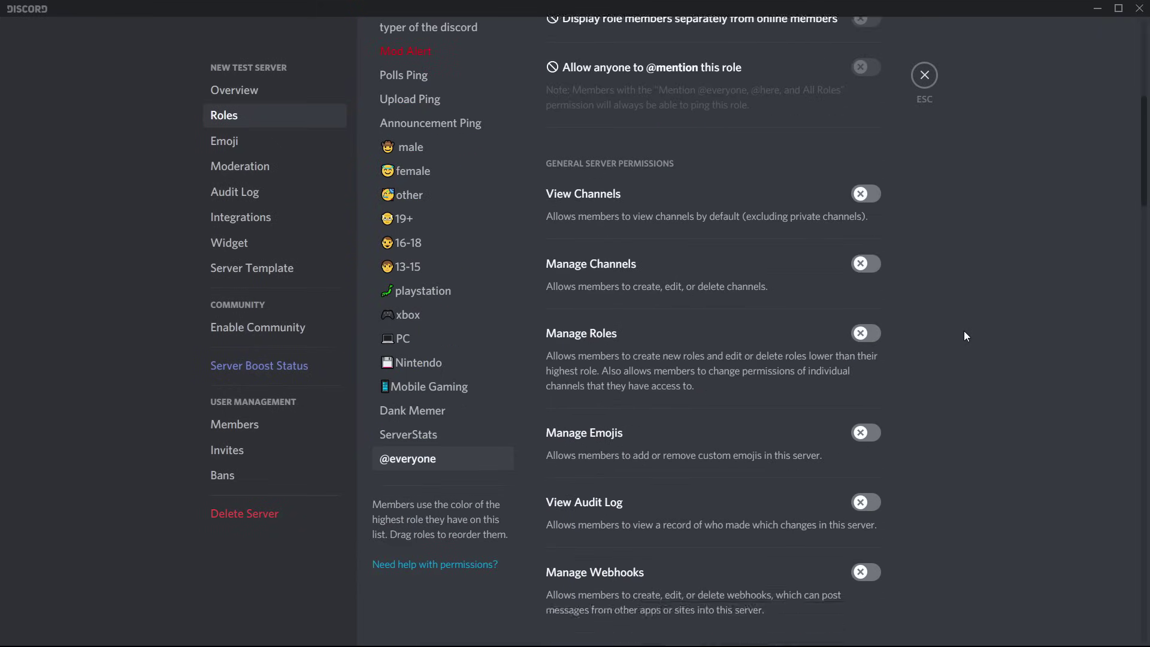
pyautogui.scroll(10, 964, 331)
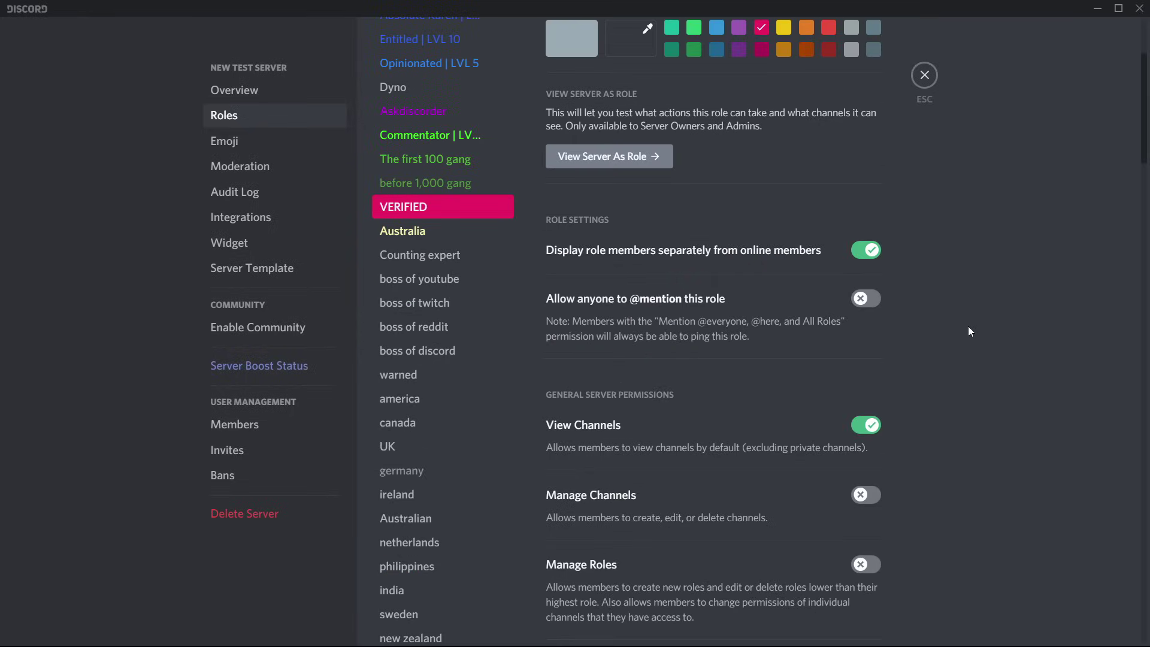
pyautogui.scroll(1, 969, 326)
pyautogui.scroll(-15, 965, 325)
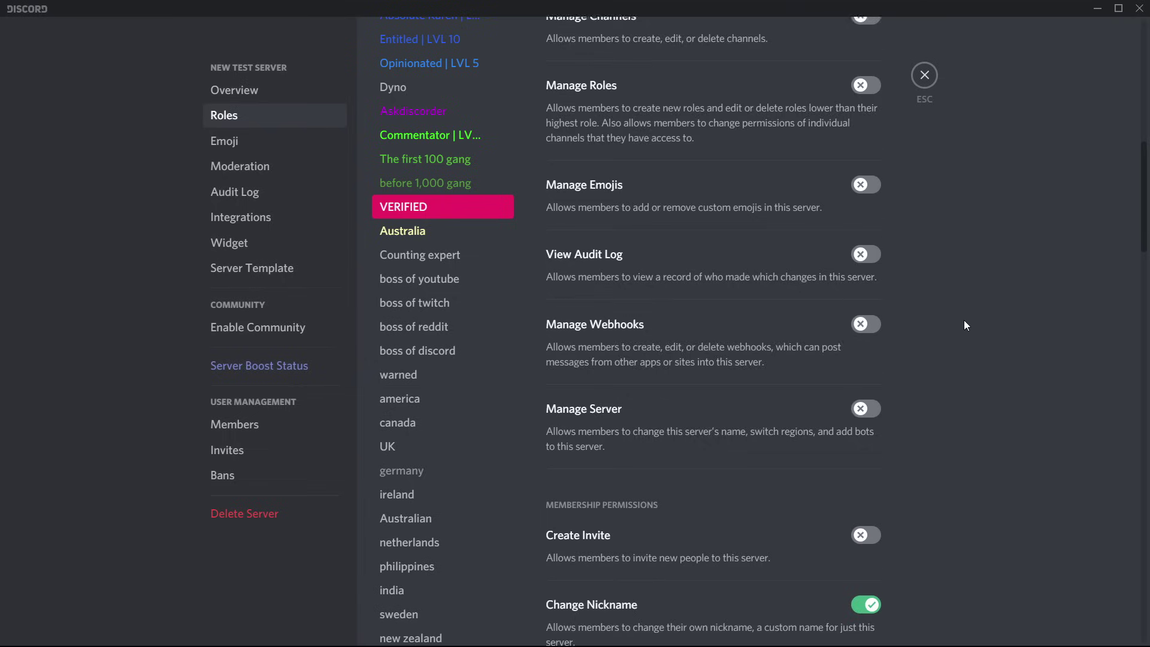
pyautogui.scroll(-8, 965, 325)
pyautogui.scroll(-4, 964, 325)
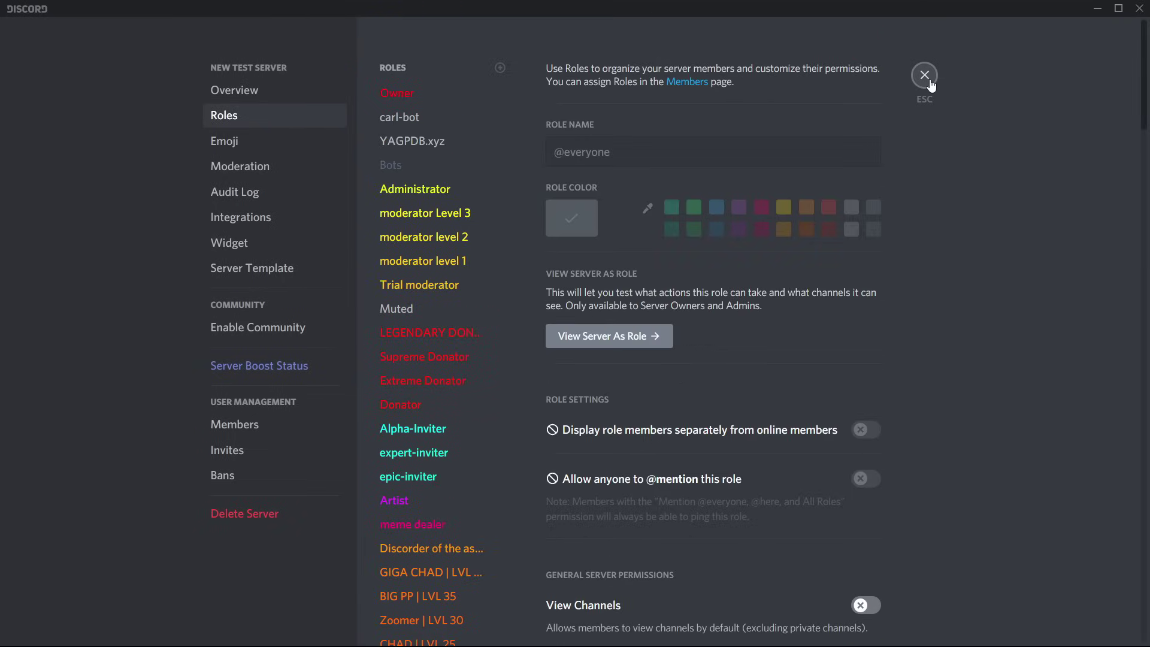
pyautogui.click(926, 76)
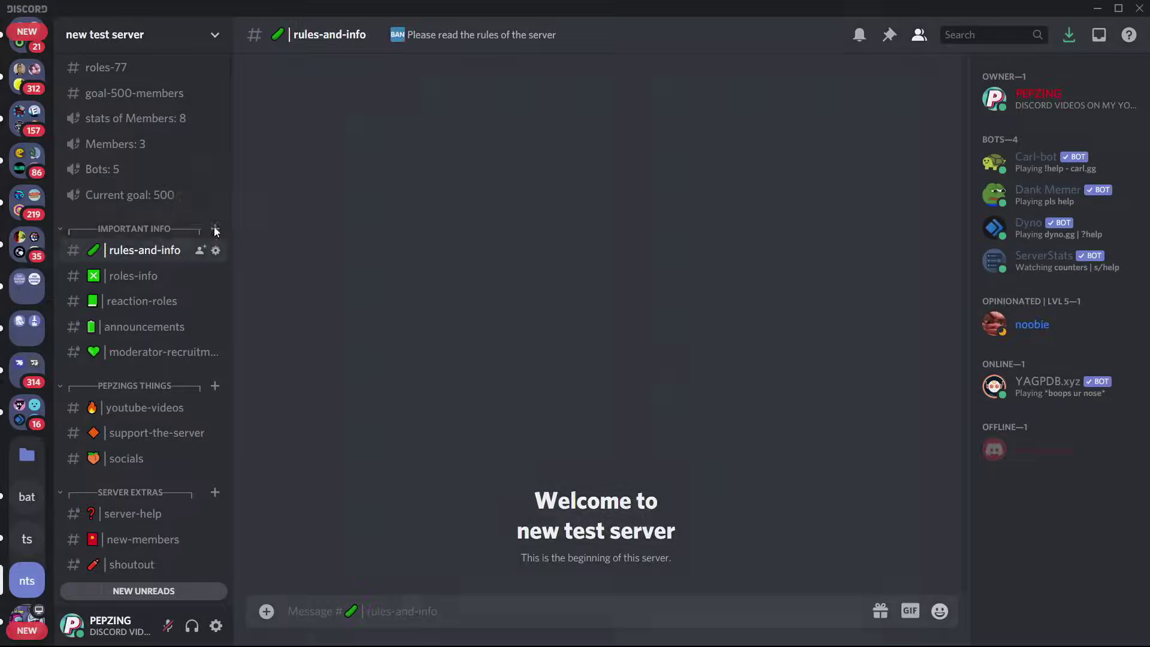
# - Create the verify text channel under Important Info and open its Permissions settings
pyautogui.click(215, 228)
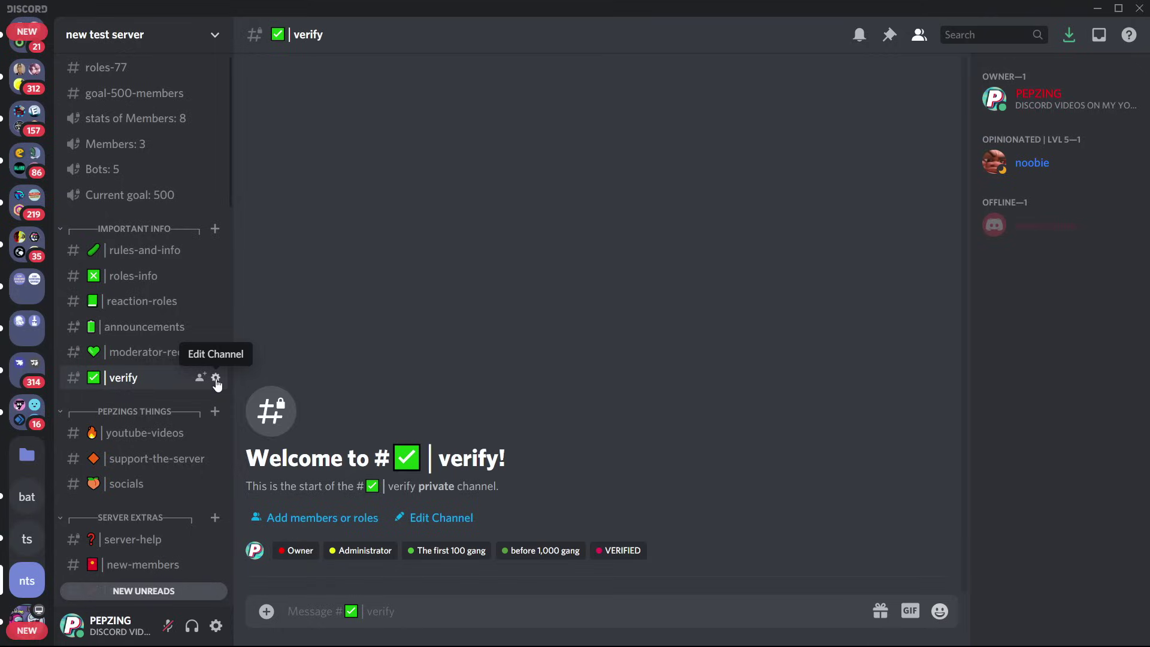
pyautogui.click(216, 377)
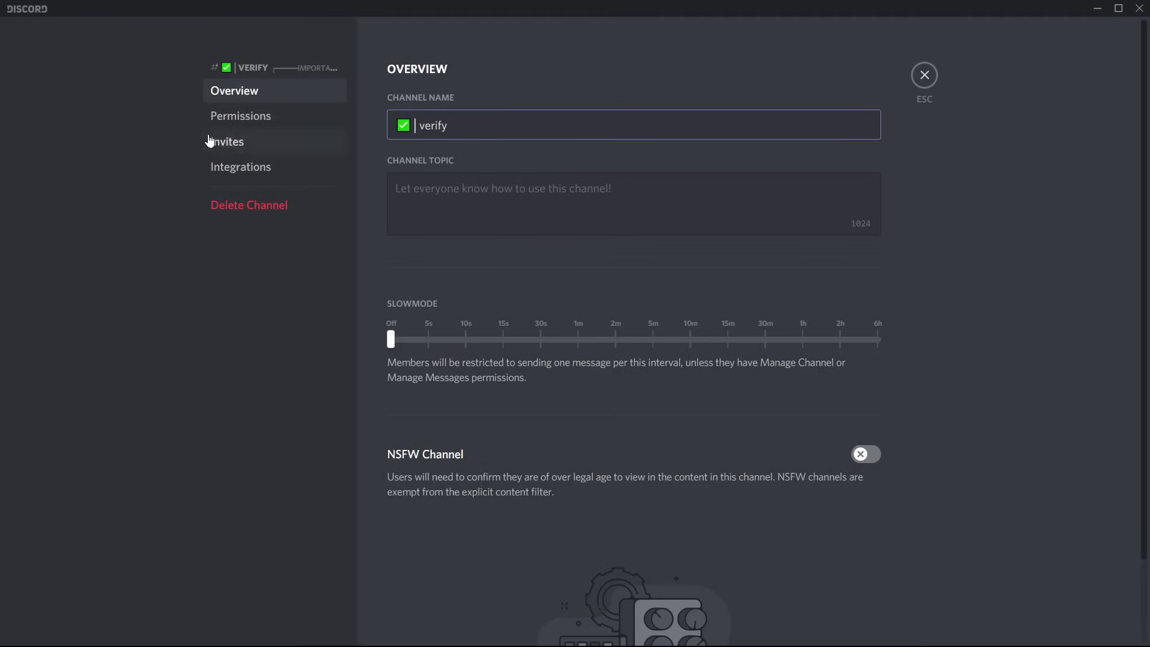
pyautogui.click(222, 120)
pyautogui.click(853, 188)
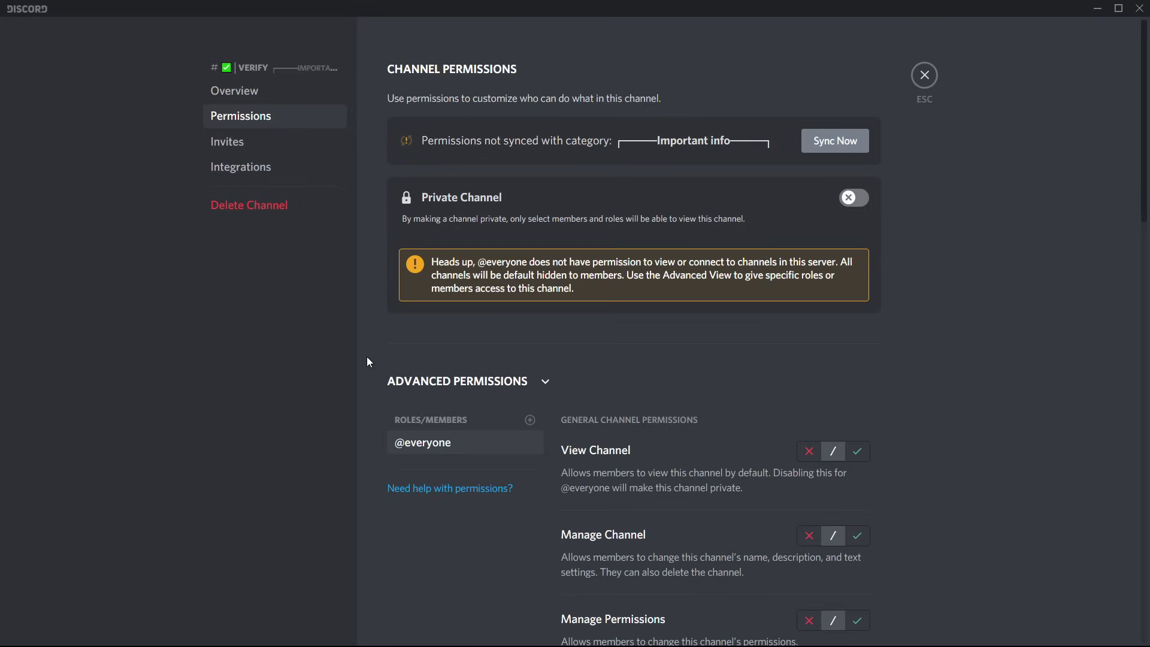
pyautogui.click(857, 451)
pyautogui.scroll(-10, 870, 388)
pyautogui.scroll(-5, 871, 389)
pyautogui.click(855, 405)
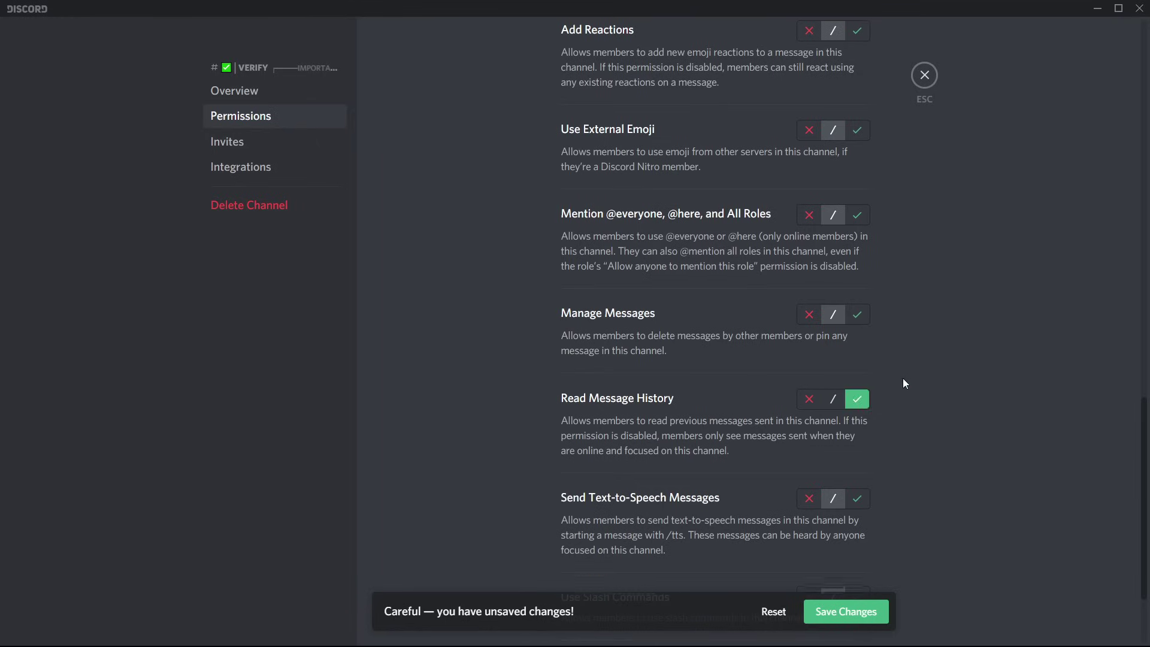
pyautogui.scroll(20, 903, 378)
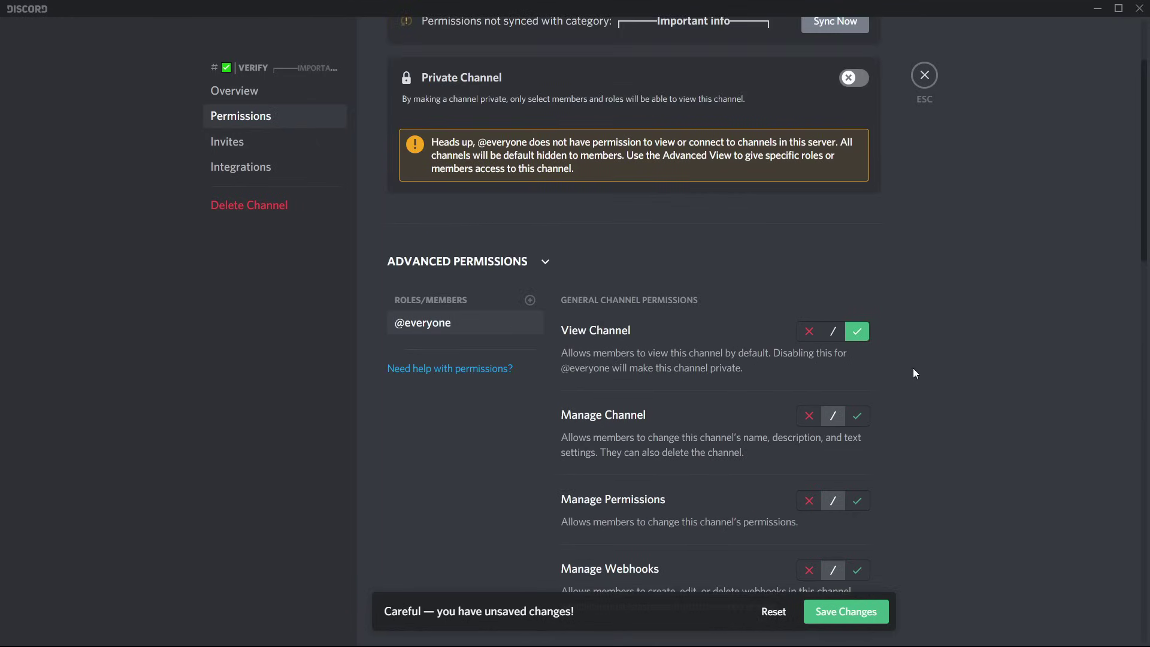
pyautogui.scroll(-8, 928, 383)
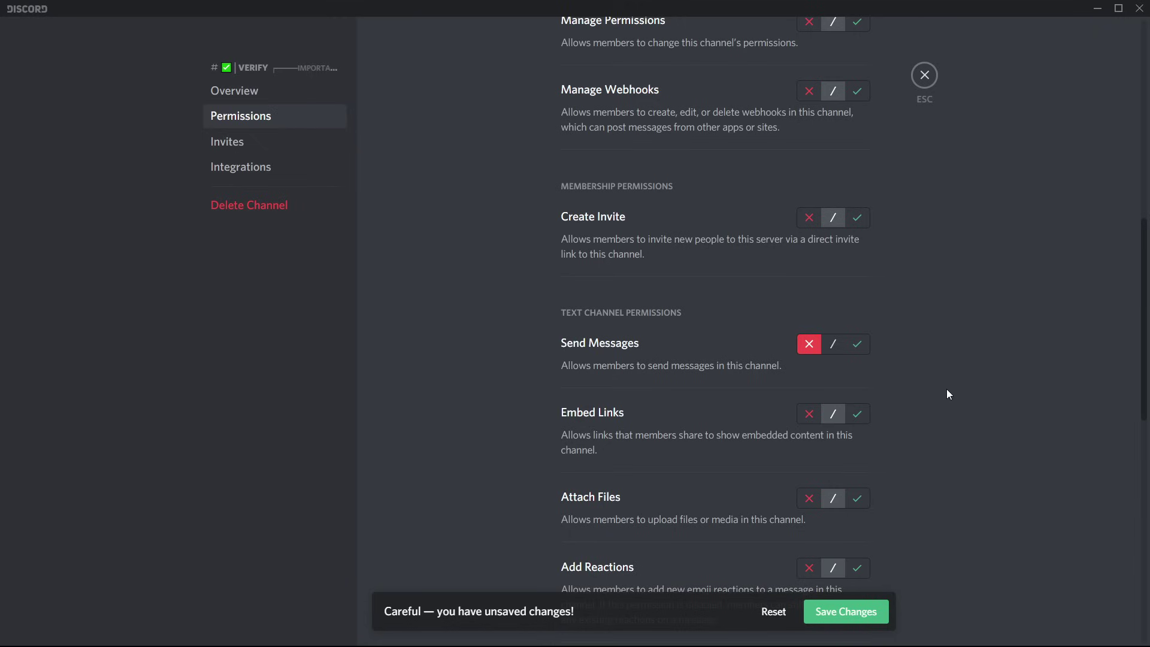
pyautogui.click(885, 620)
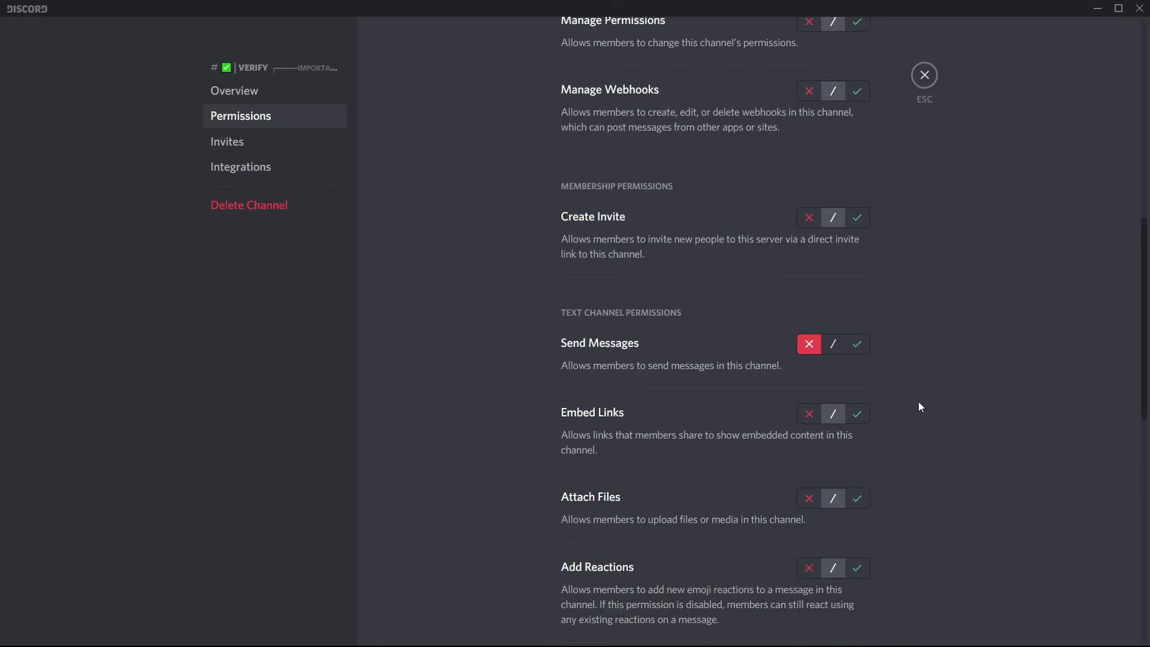
# - Add the VERIFIED role to verify's permissions and deny it View Channel
pyautogui.scroll(8, 918, 401)
pyautogui.click(529, 300)
pyautogui.click(467, 448)
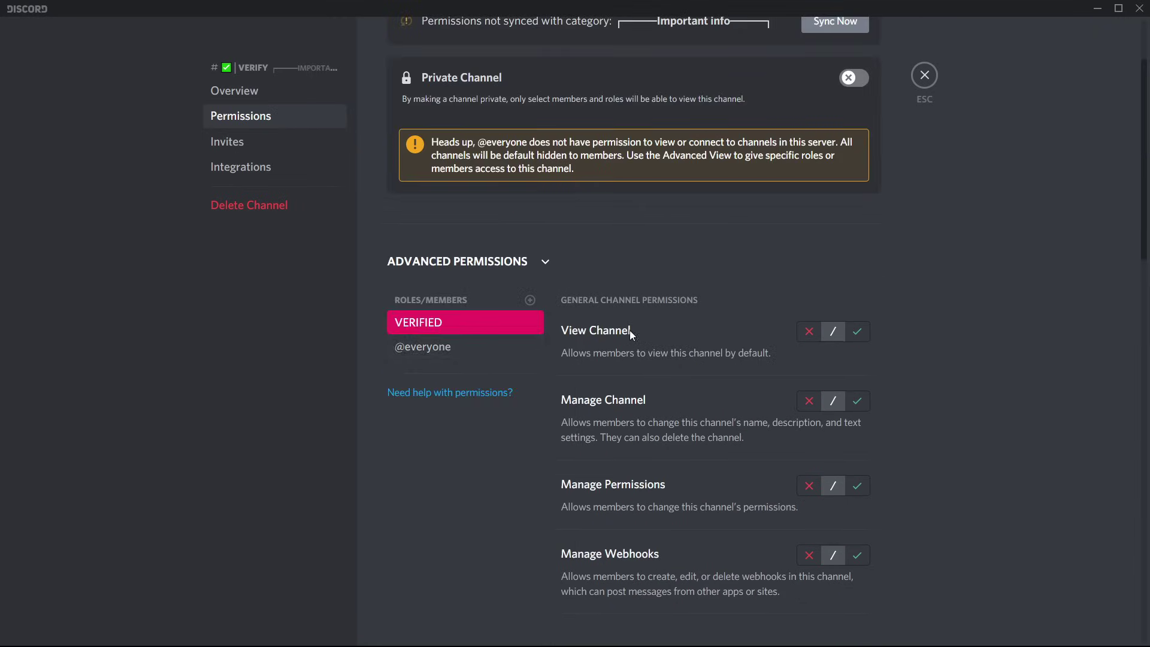
pyautogui.click(809, 331)
# - Save the VERIFIED role's permission changes on the verify channel
pyautogui.scroll(-6, 890, 296)
pyautogui.scroll(-8, 890, 297)
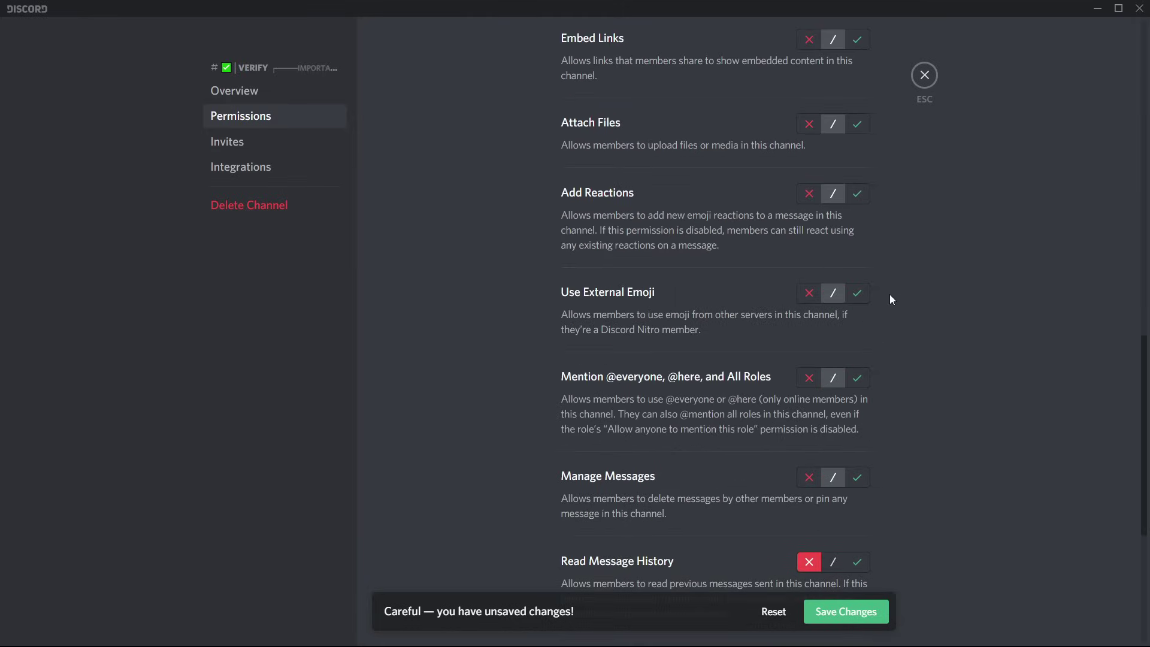
pyautogui.click(866, 617)
pyautogui.scroll(14, 919, 297)
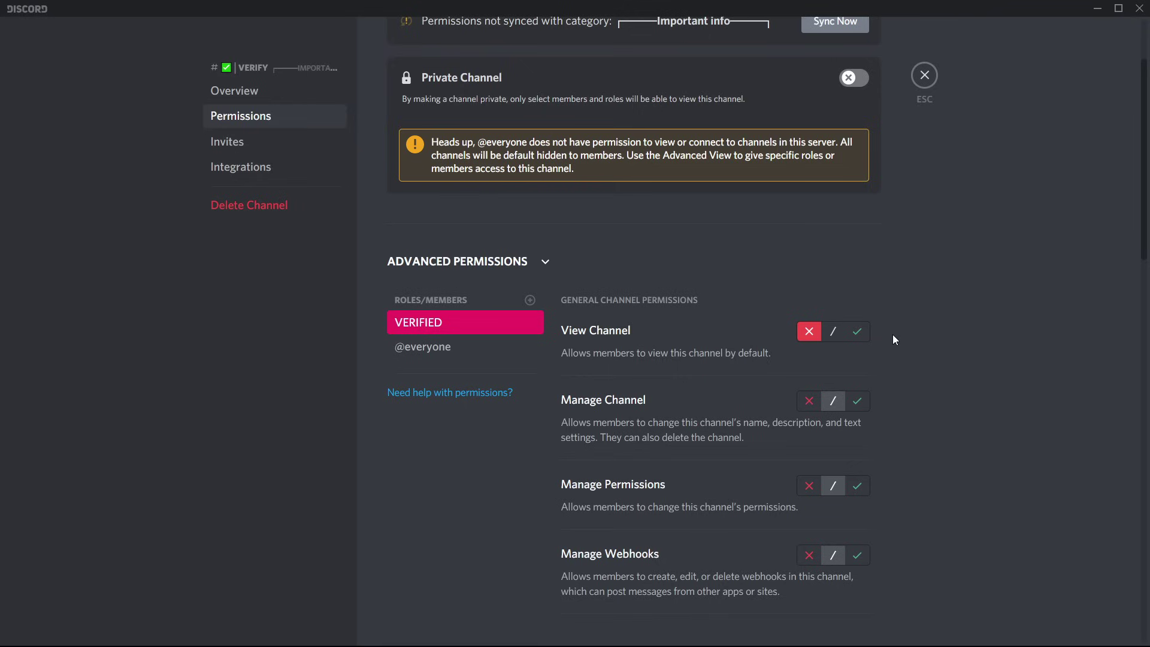
# - Adjust VERIFIED's View Channel and Read Message History, deny Send Messages, and close the settings
pyautogui.click(860, 332)
pyautogui.scroll(-15, 863, 333)
pyautogui.click(857, 449)
pyautogui.scroll(5, 909, 409)
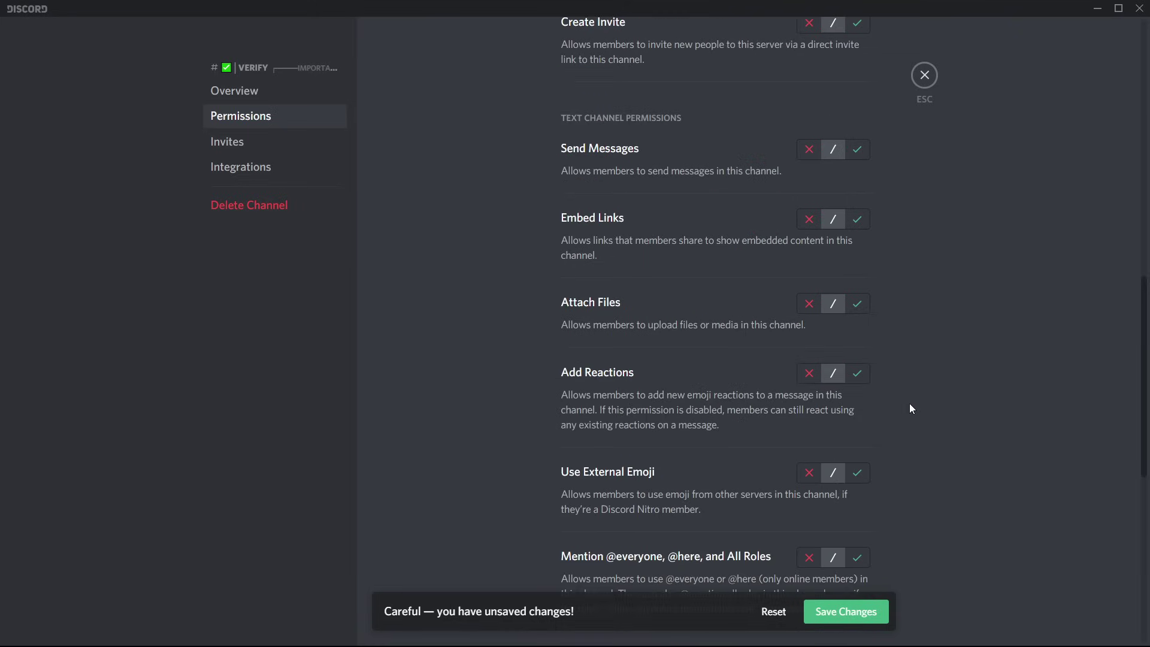
pyautogui.click(810, 151)
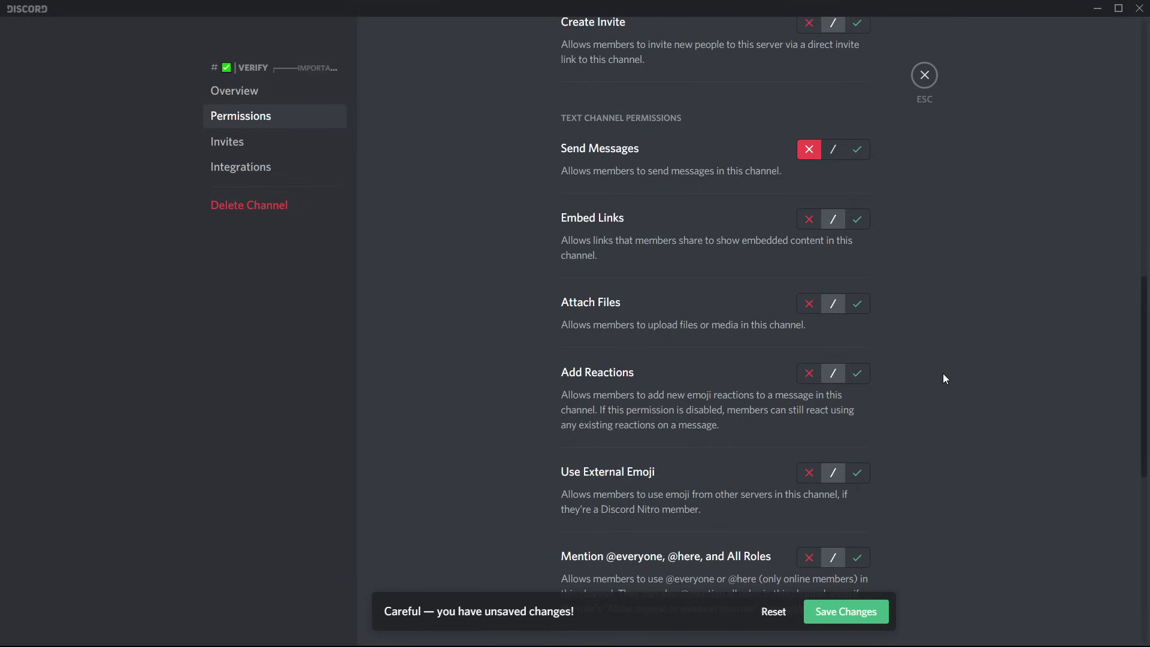
pyautogui.scroll(-5, 943, 378)
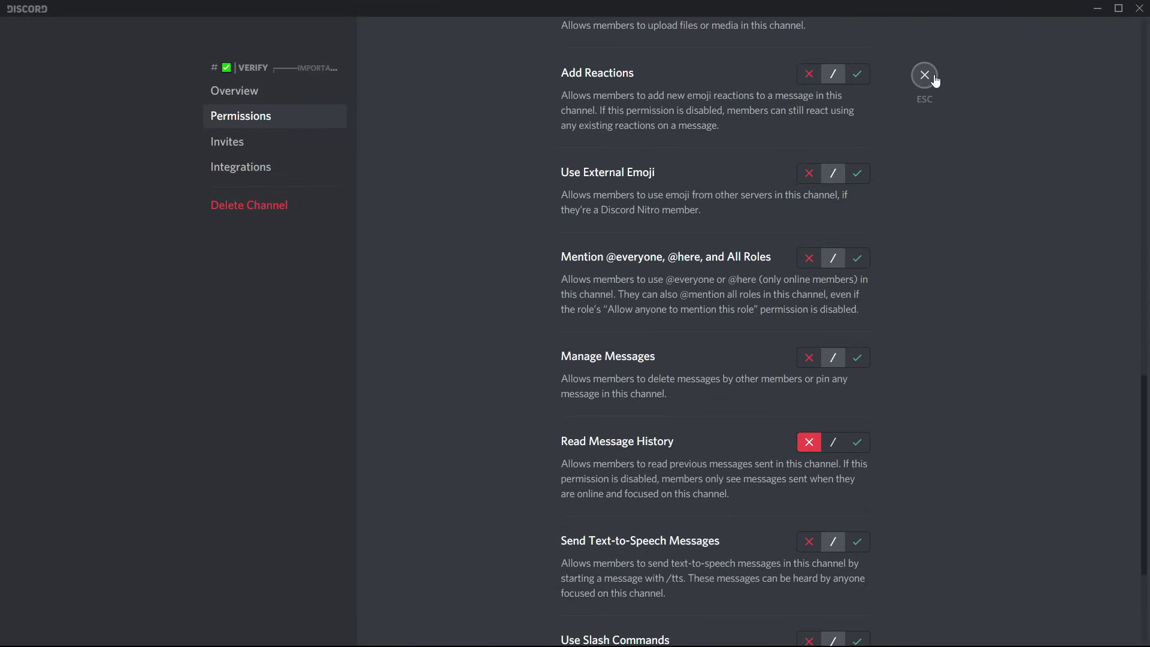
pyautogui.click(933, 76)
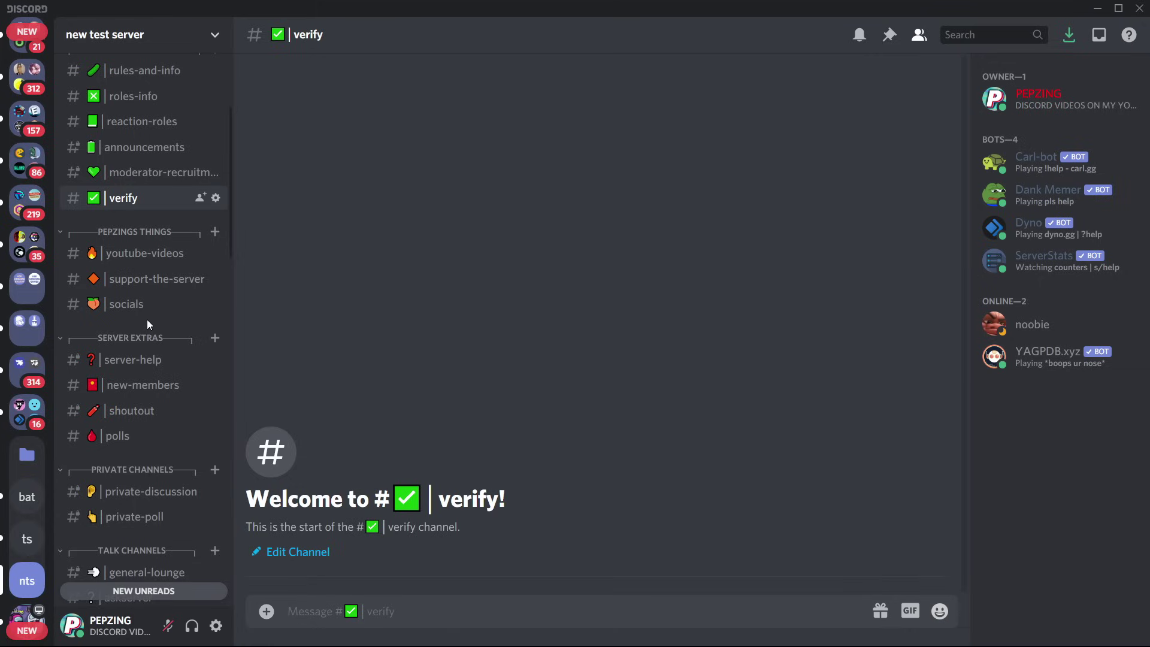
# - Scroll the channel list and open Edit Channel for general-lounge
pyautogui.scroll(-3, 146, 323)
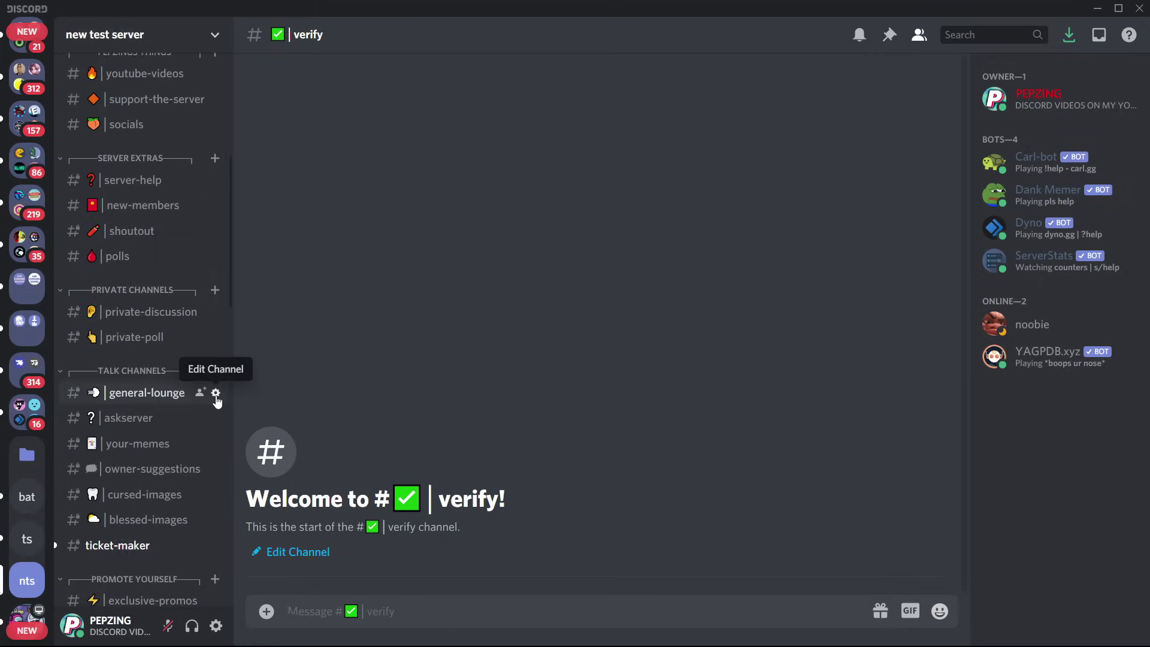
pyautogui.click(216, 391)
# - Open general-lounge's permission settings and review VERIFIED's View Channel and Add Reactions allowances
pyautogui.click(238, 119)
pyautogui.scroll(-10, 940, 252)
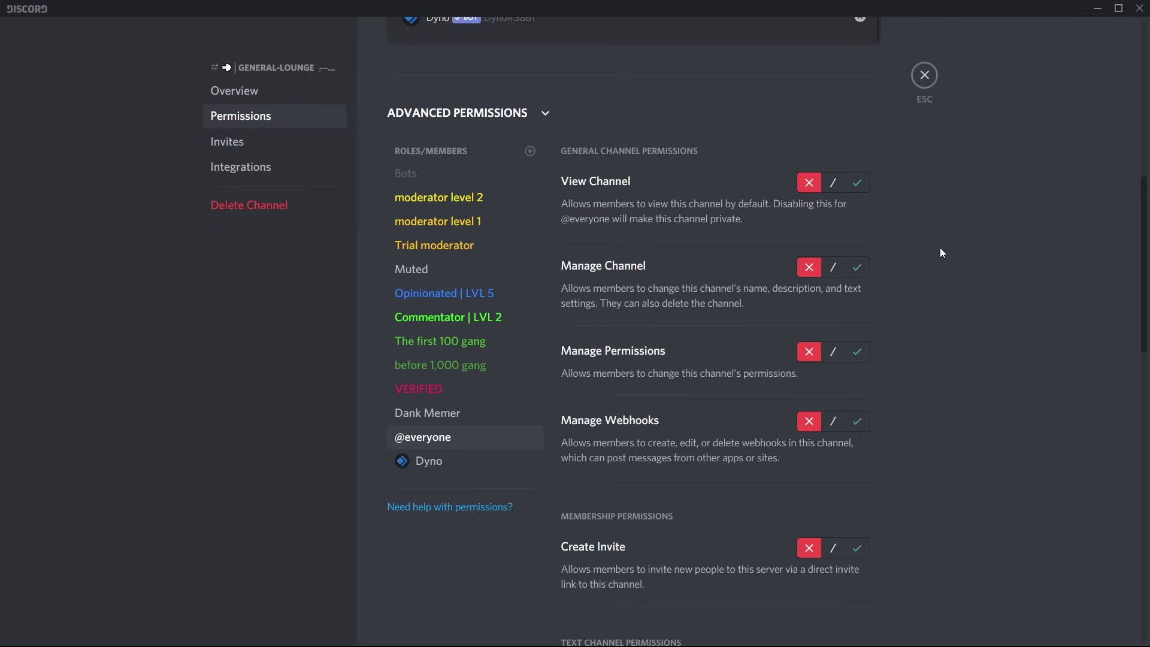
pyautogui.scroll(2, 965, 368)
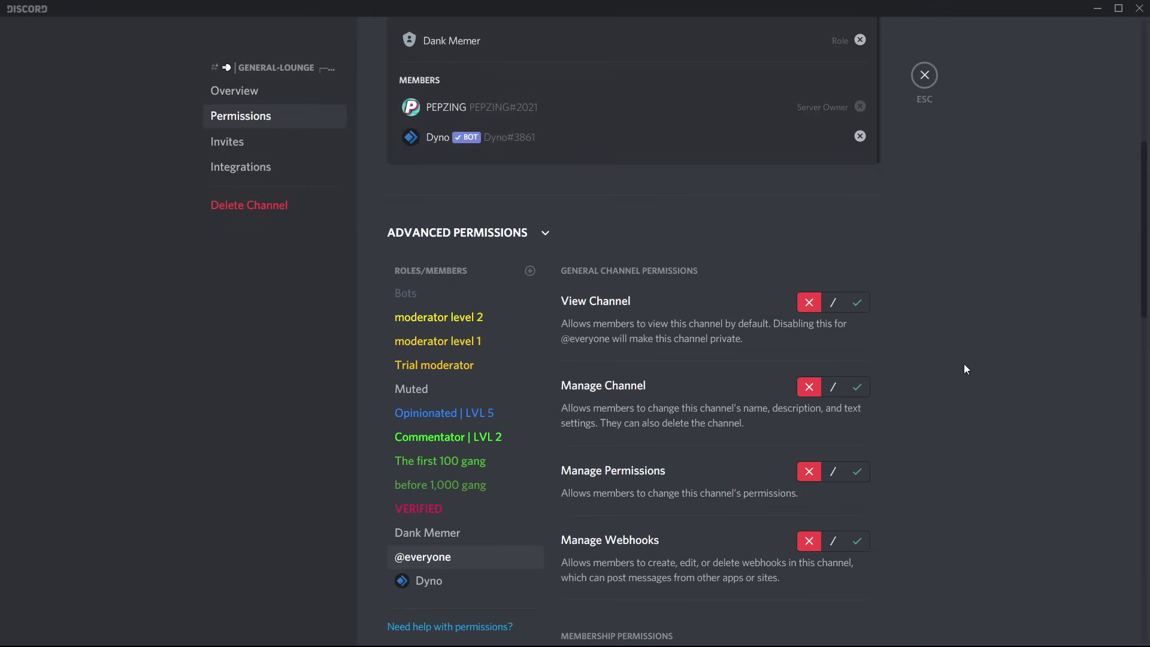
pyautogui.scroll(-15, 799, 308)
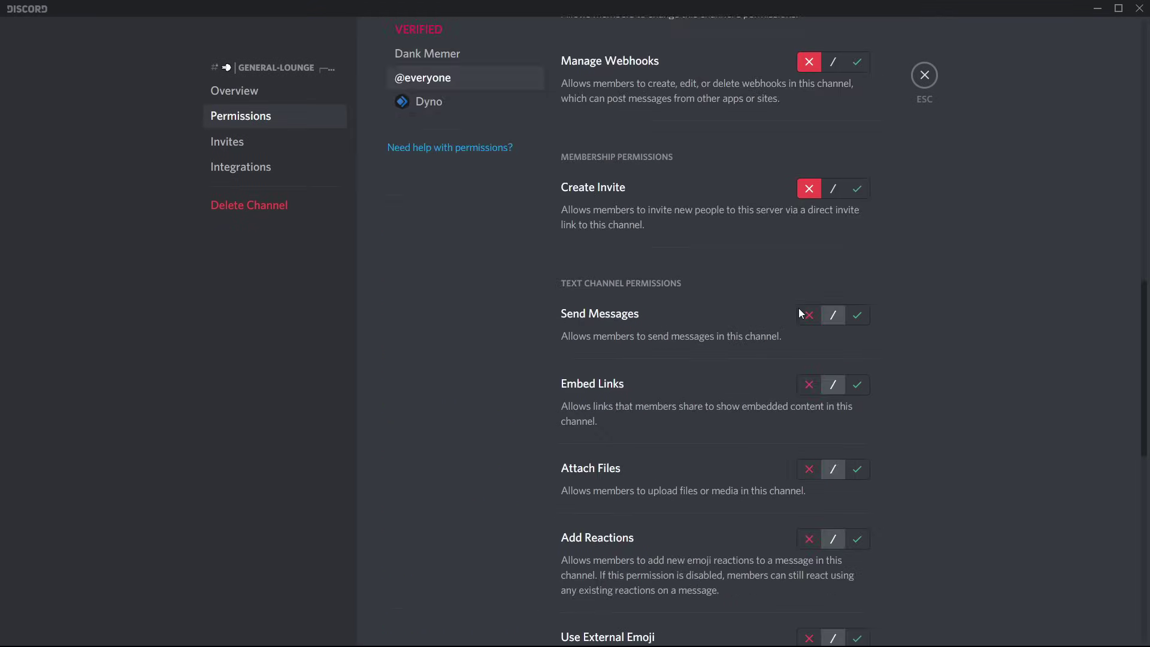
pyautogui.scroll(15, 824, 438)
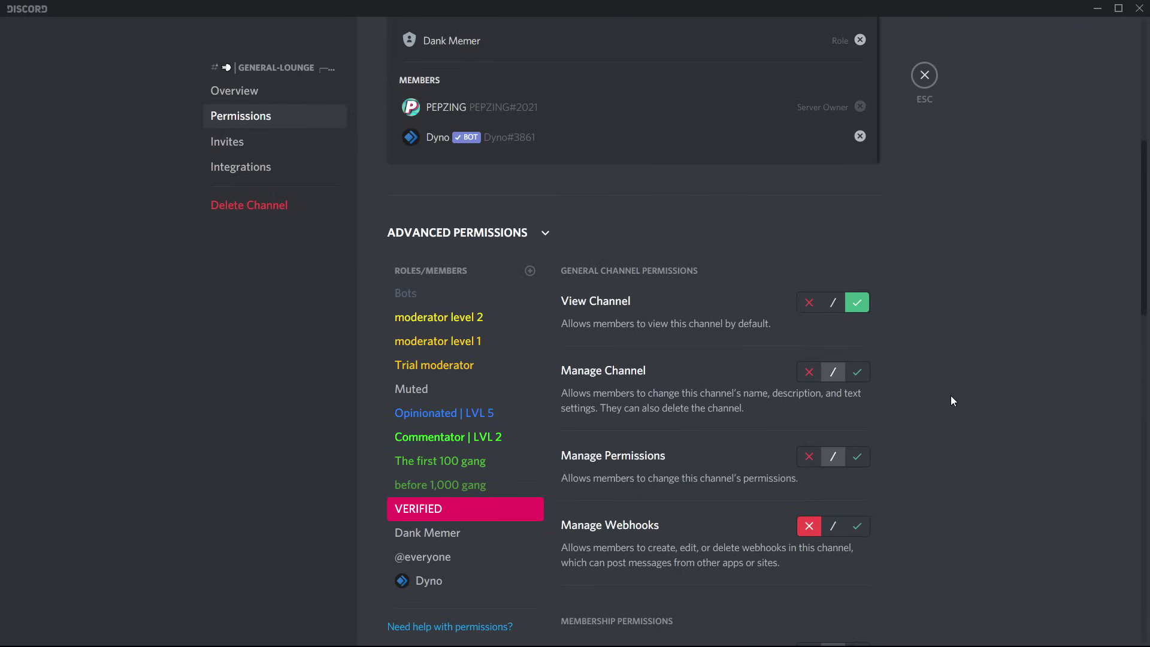
pyautogui.scroll(-12, 950, 394)
pyautogui.scroll(3, 949, 396)
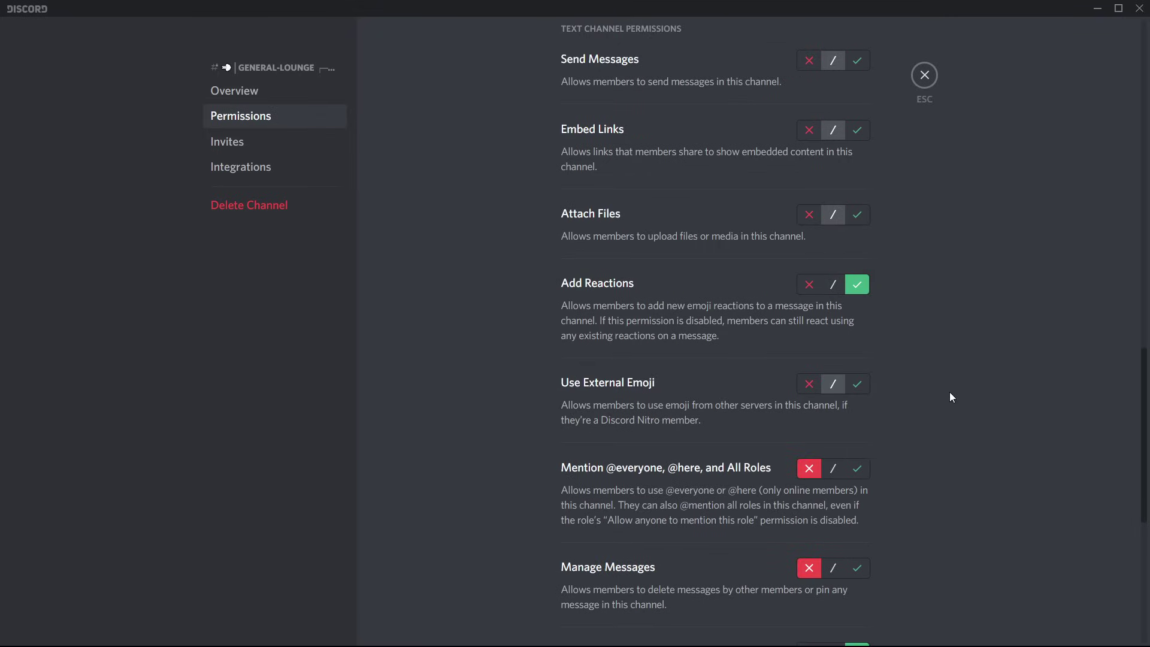
pyautogui.scroll(-4, 949, 394)
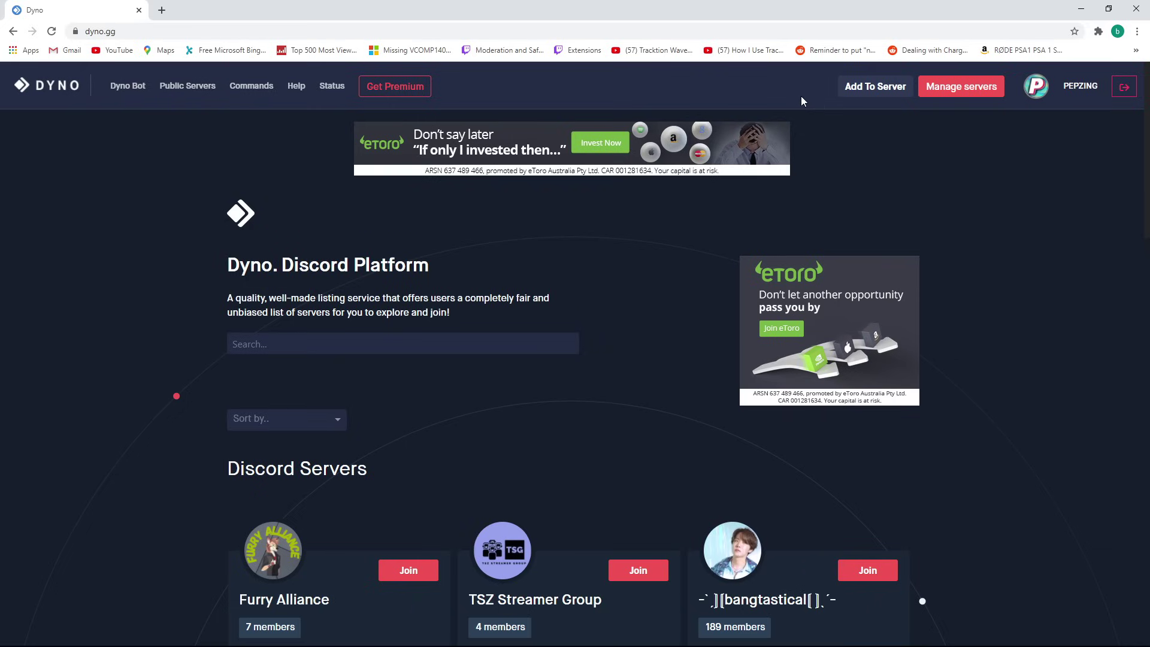
# - Go to the list of servers Dyno manages on dyno.gg
pyautogui.click(955, 97)
# - Inspect the Dyno-managed role in New Test Server's Roles settings, then close Server Settings
pyautogui.click(318, 423)
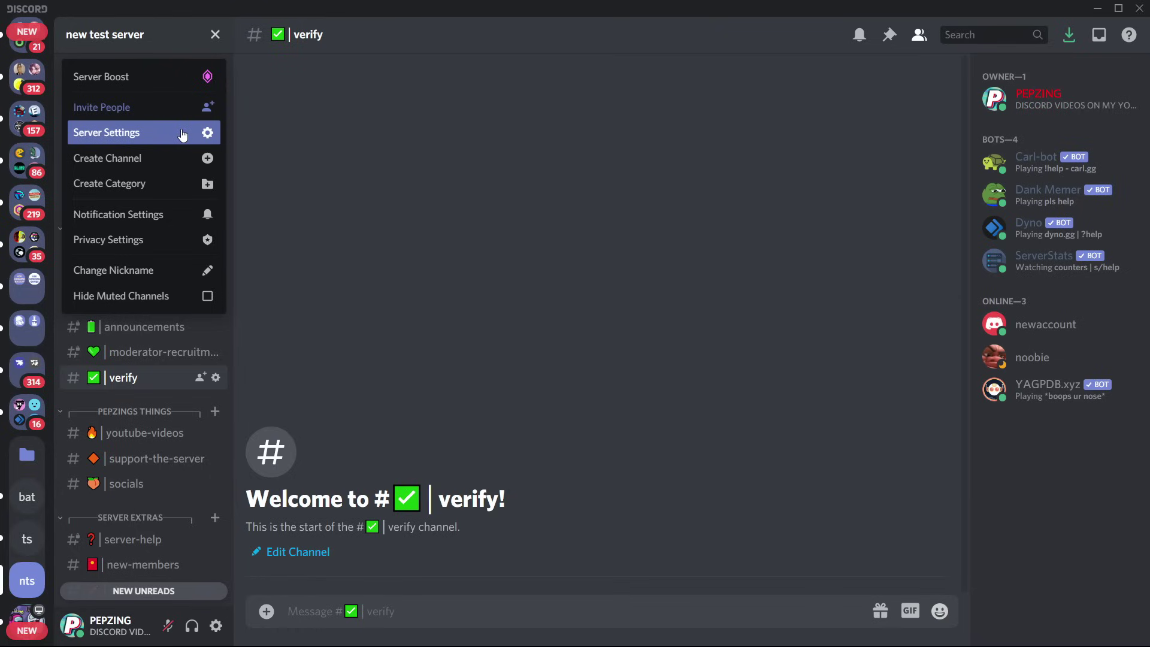
pyautogui.click(183, 133)
pyautogui.click(236, 117)
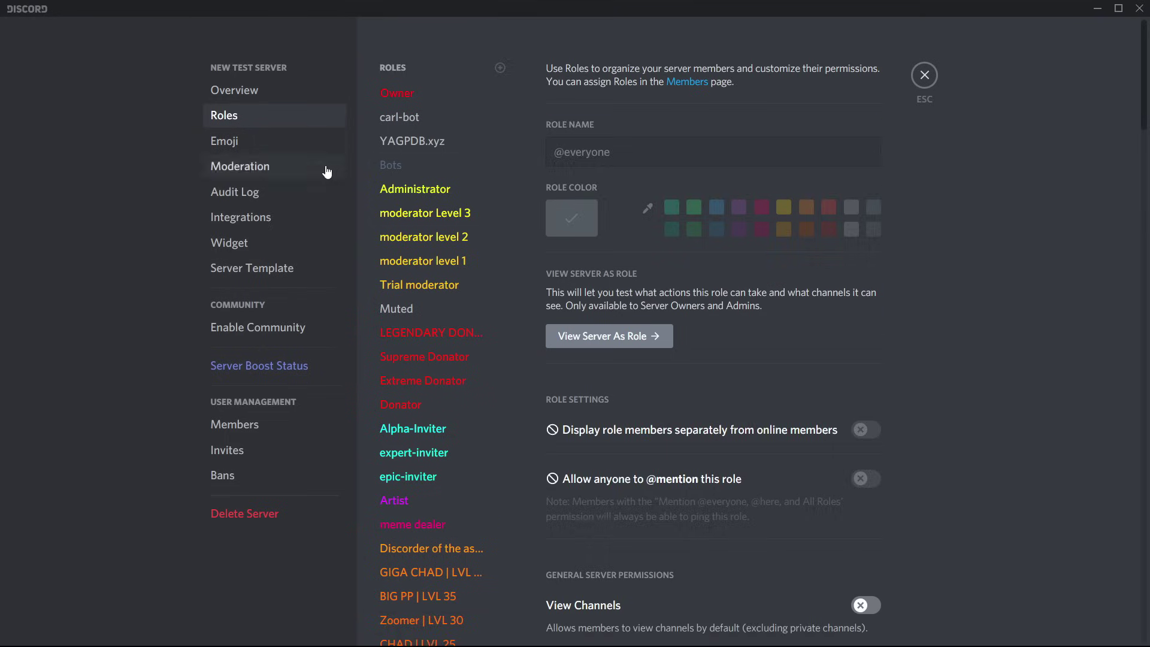
pyautogui.click(458, 118)
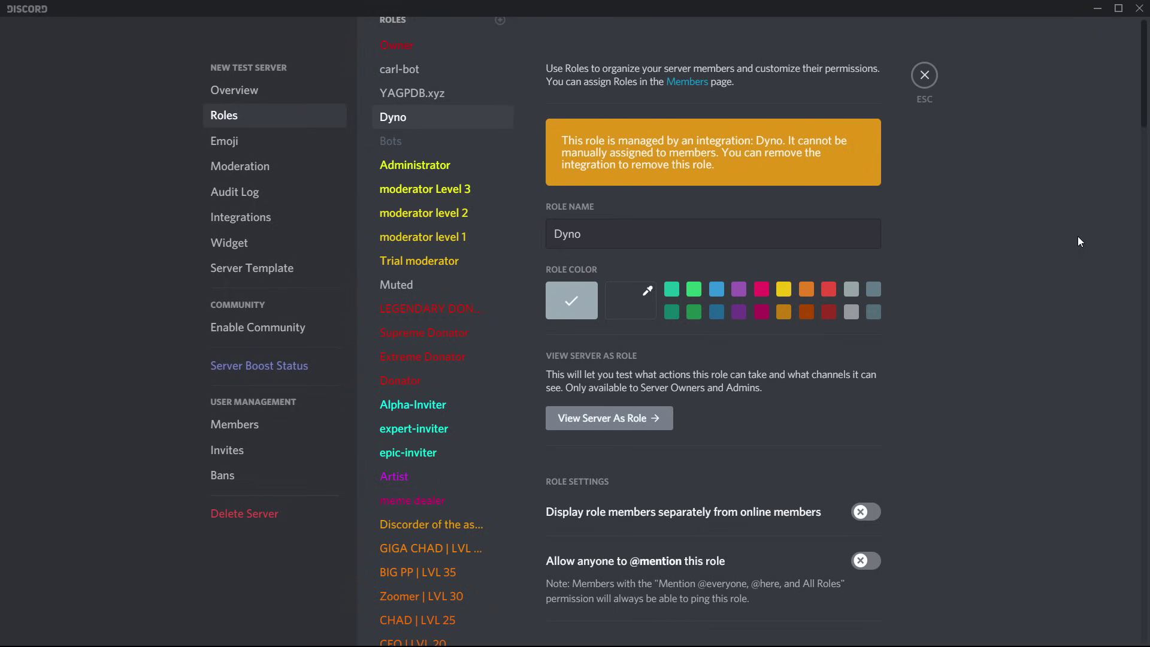
pyautogui.press('Escape')
# - Review the verify channel's permissions, confirming the Dyno role has access
pyautogui.click(216, 378)
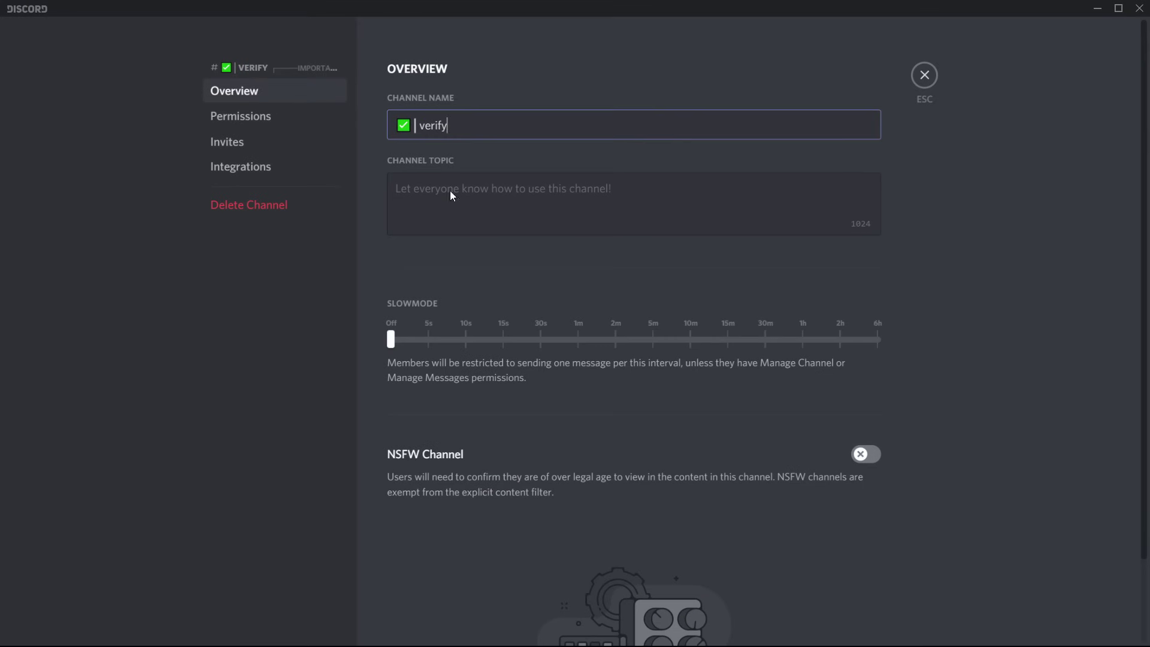
pyautogui.click(266, 120)
pyautogui.scroll(-5, 951, 369)
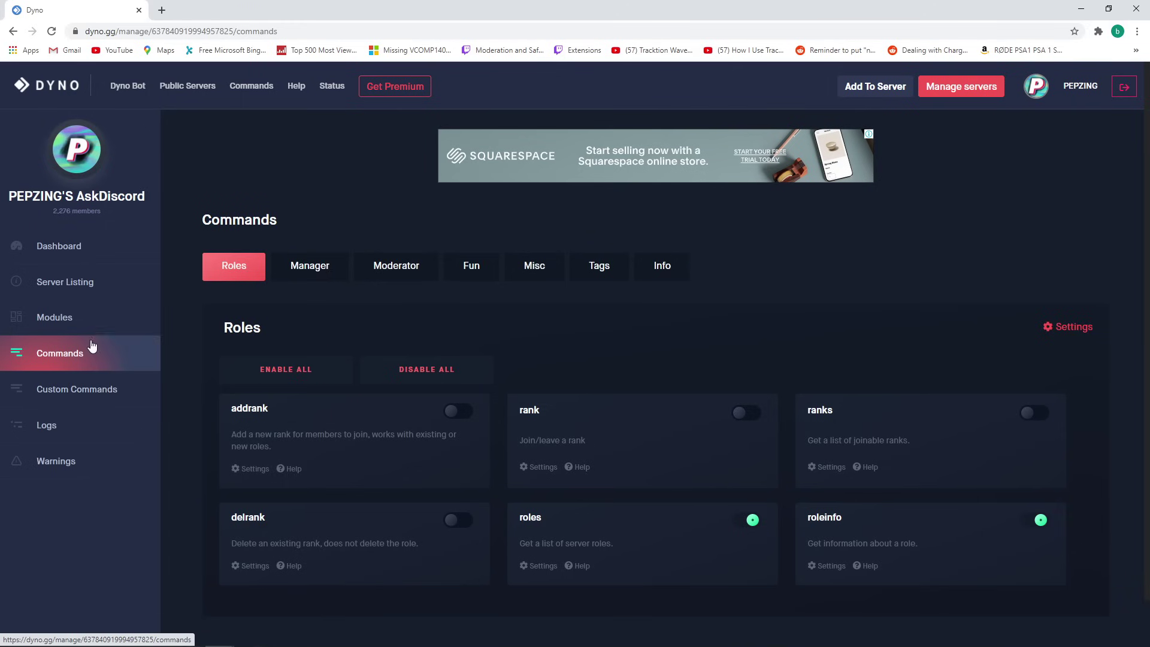
# - Open the Reaction Roles module from Dyno's Modules list for PEPZING'S AskDiscord
pyautogui.click(27, 318)
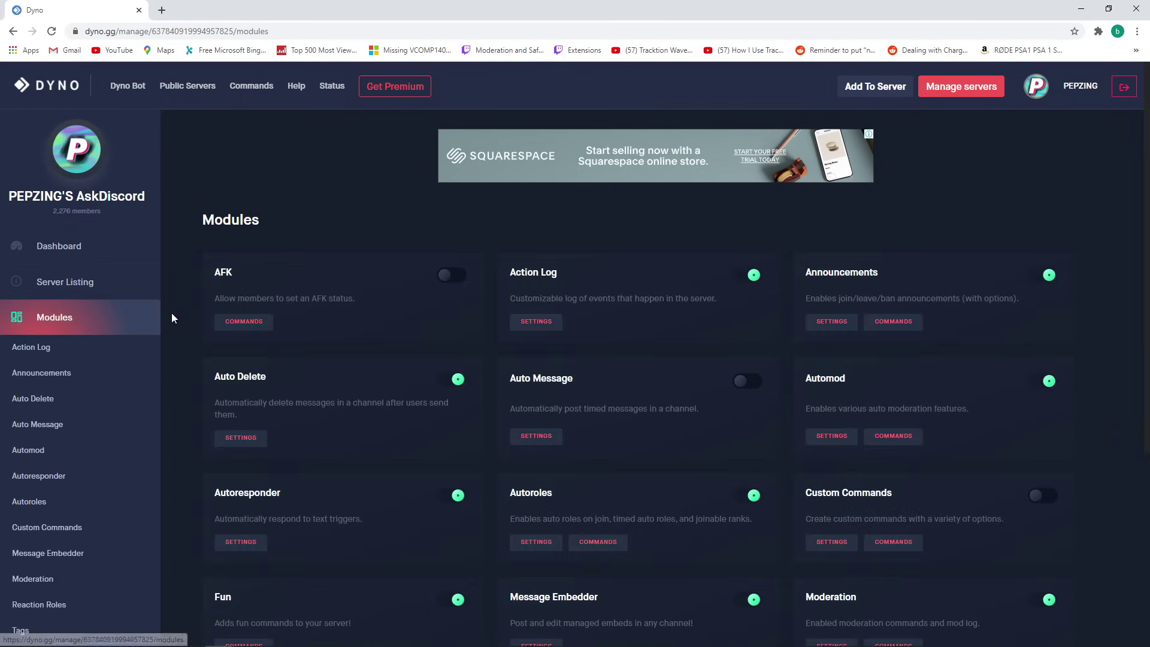
pyautogui.click(79, 604)
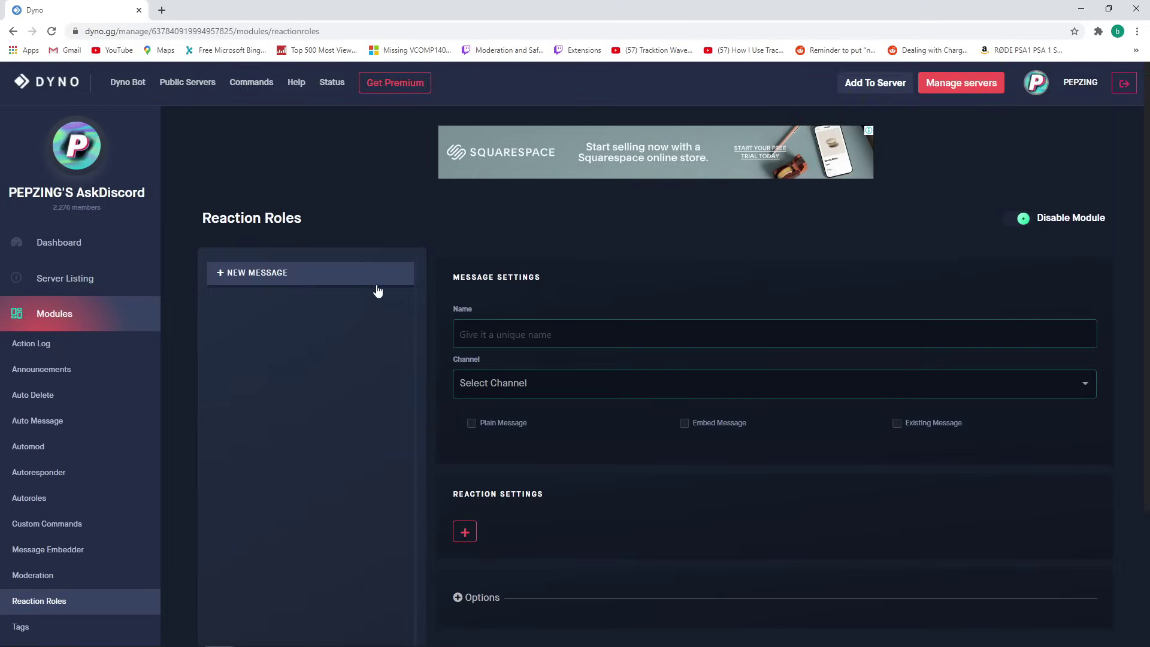
pyautogui.scroll(-1, 377, 287)
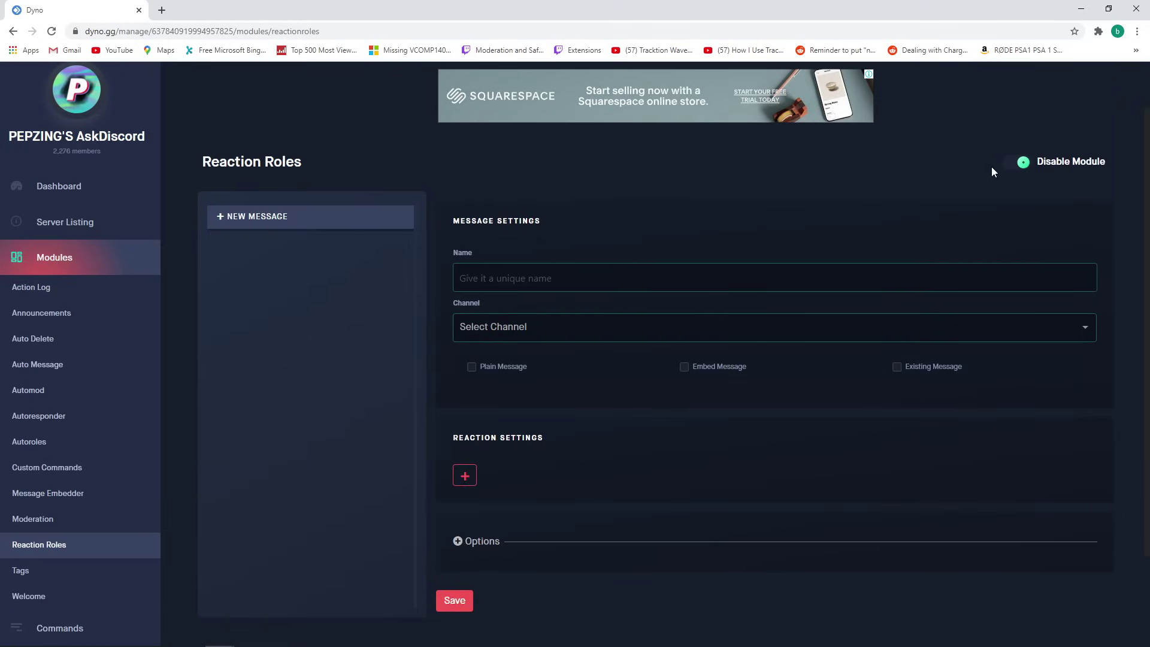